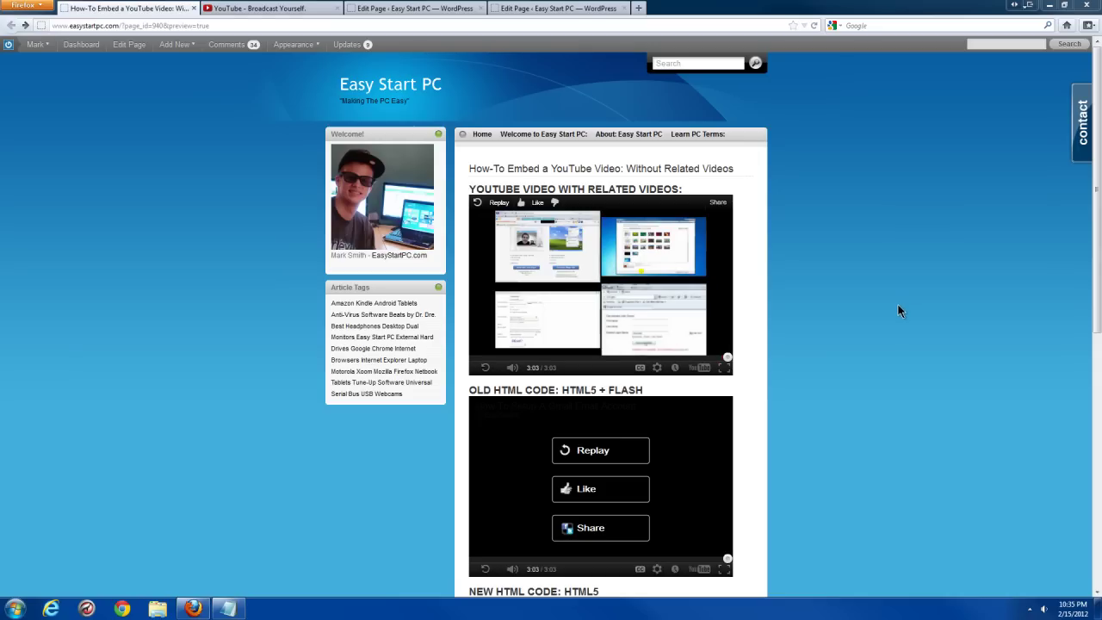
Look through the sample page's embedded players, comparing the video with related videos against the old and new HTML code versions
{"action": "scroll", "coordinate": [897, 303], "scroll_direction": "down", "scroll_amount": 4}
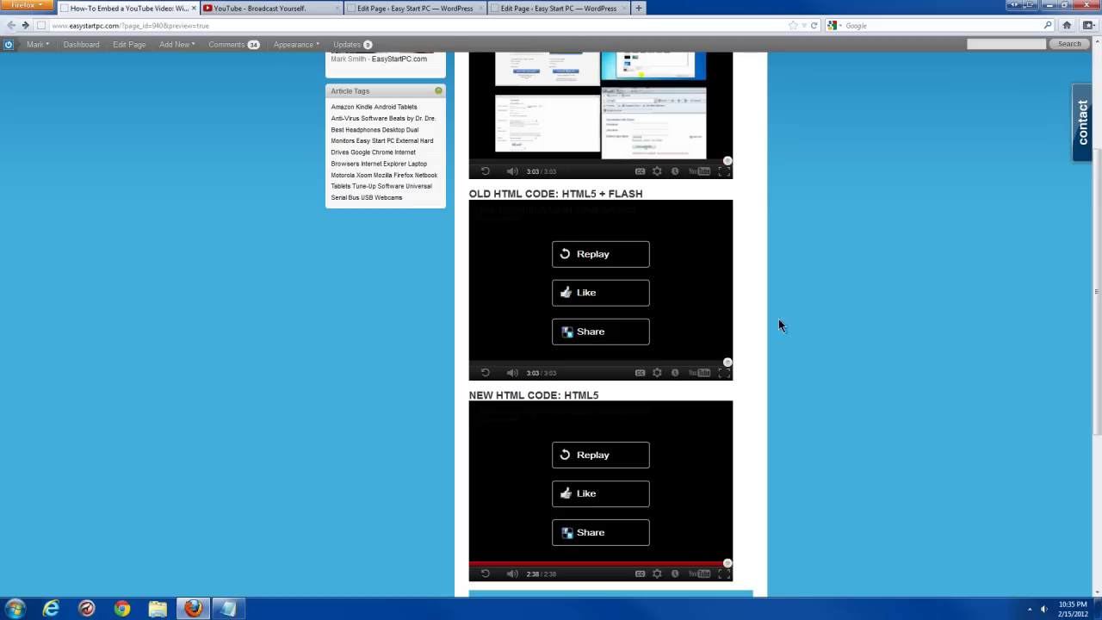
{"action": "scroll", "coordinate": [837, 305], "scroll_direction": "down", "scroll_amount": 4}
{"action": "scroll", "coordinate": [837, 305], "scroll_direction": "up", "scroll_amount": 7}
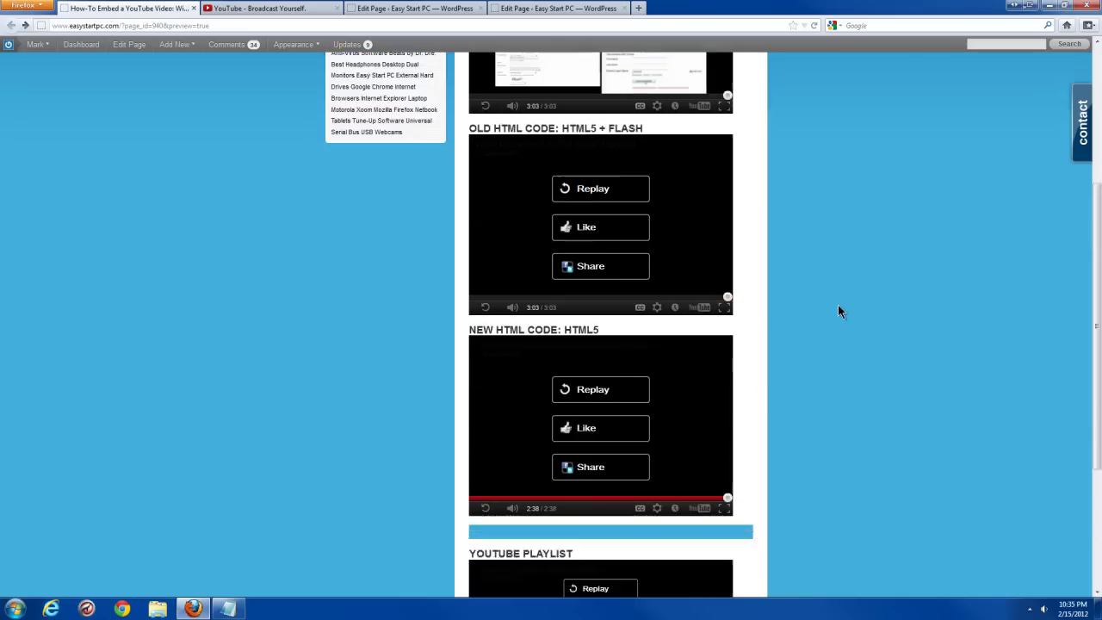
{"action": "scroll", "coordinate": [838, 305], "scroll_direction": "up", "scroll_amount": 3}
Switch to YouTube and open the video "How To Setup A Gmail Email Account" from the channel's uploaded videos
{"action": "left_click", "coordinate": [266, 8]}
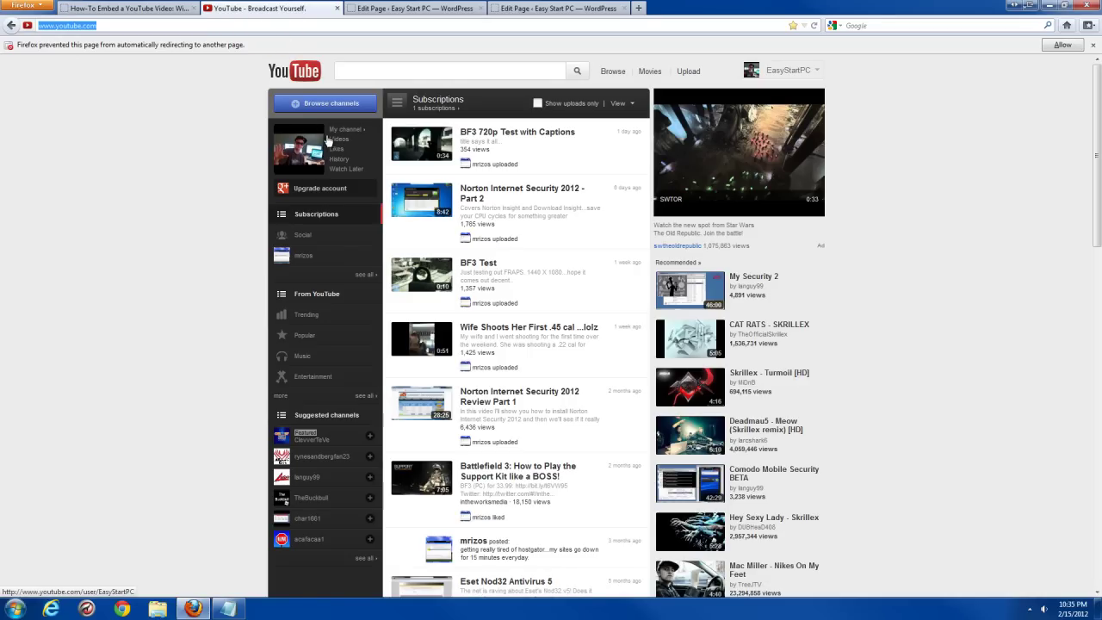
{"action": "left_click", "coordinate": [347, 130]}
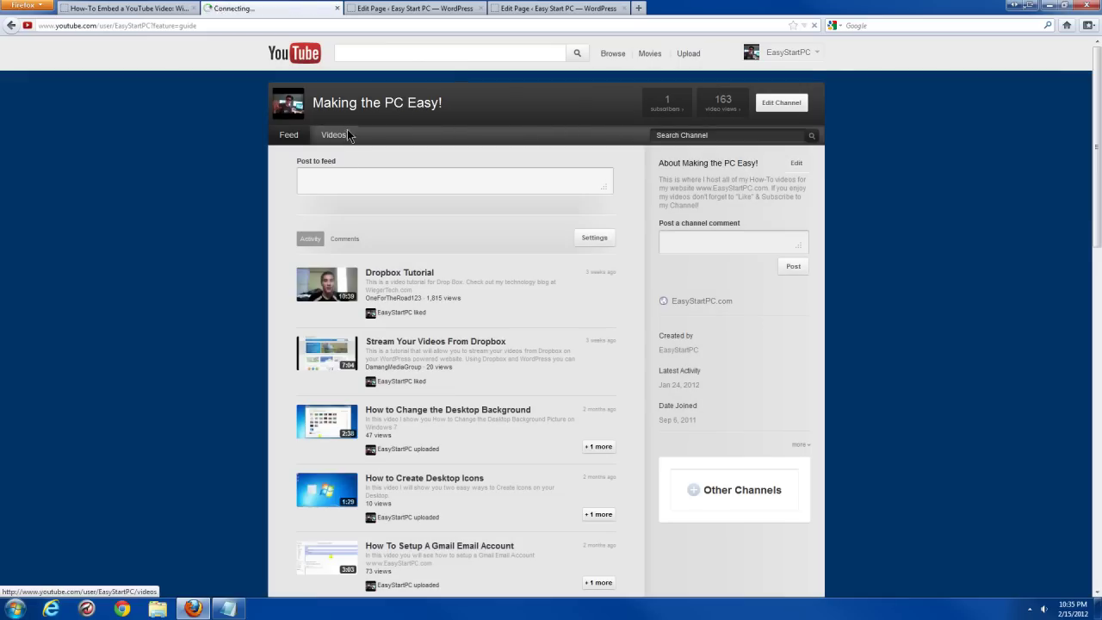
{"action": "left_click", "coordinate": [335, 136]}
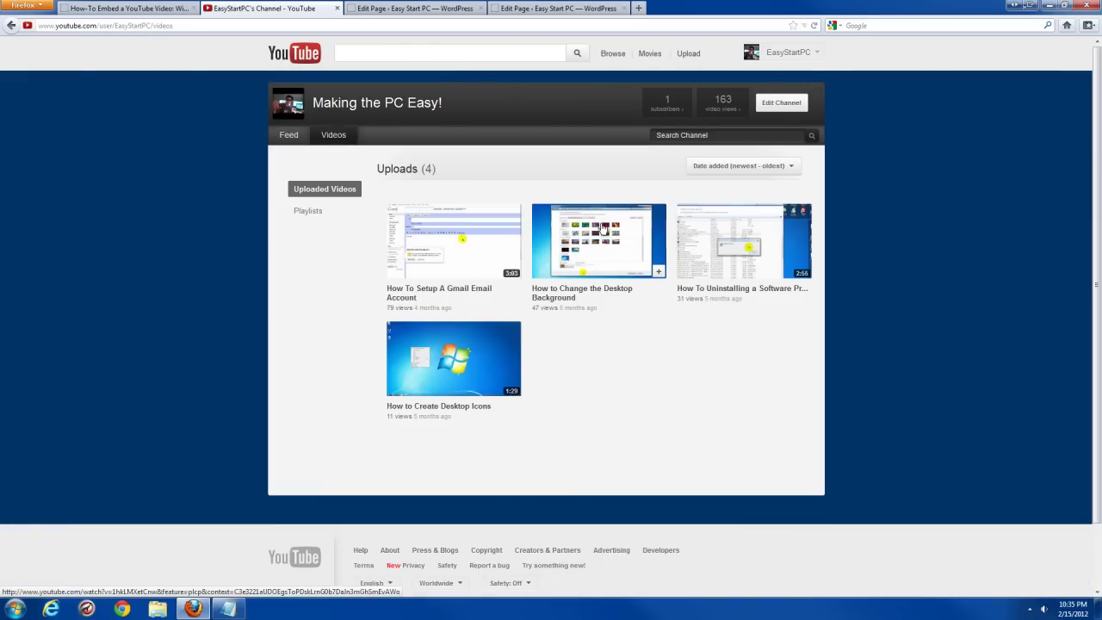
{"action": "left_click", "coordinate": [456, 250]}
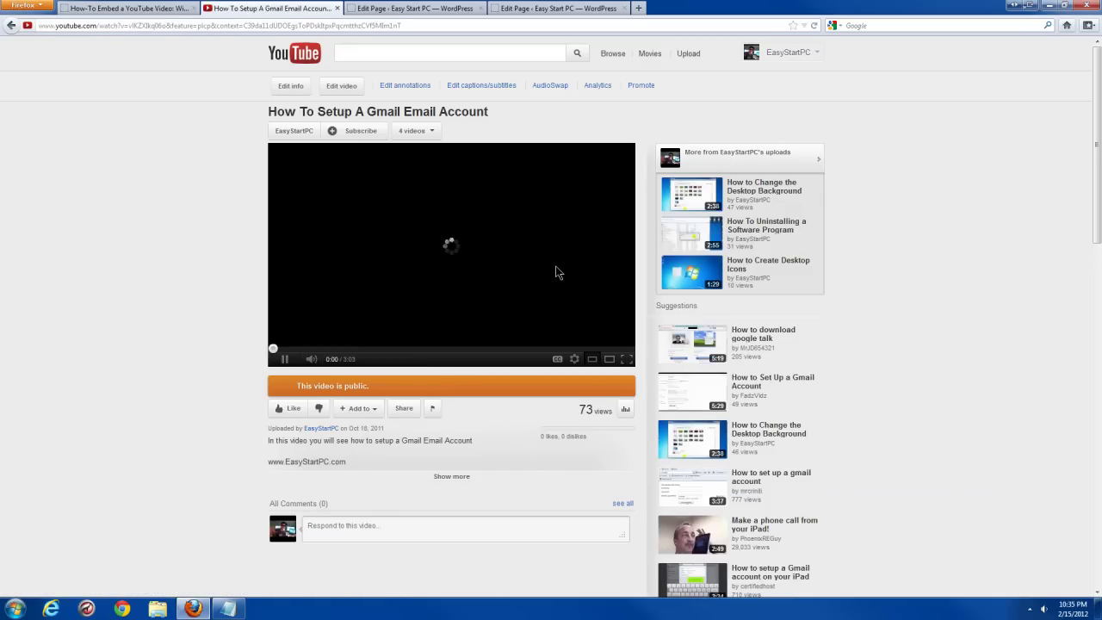
Show the video's iframe embed code at 560 × 315 with suggested videos at the end turned off
{"action": "scroll", "coordinate": [311, 373], "scroll_direction": "down", "scroll_amount": 3}
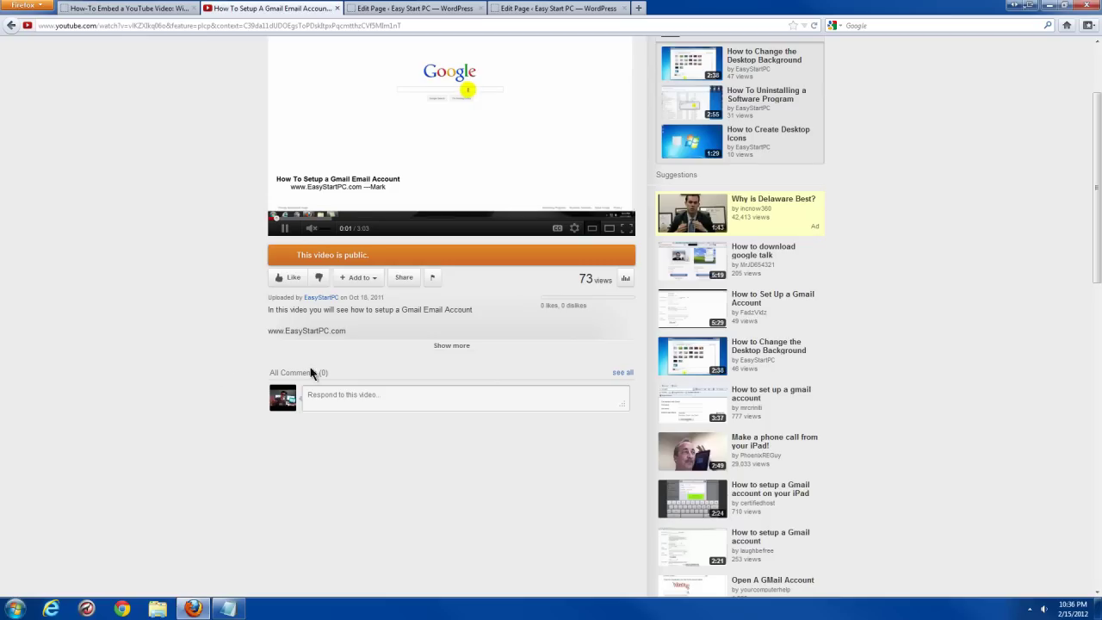
{"action": "left_click", "coordinate": [408, 279]}
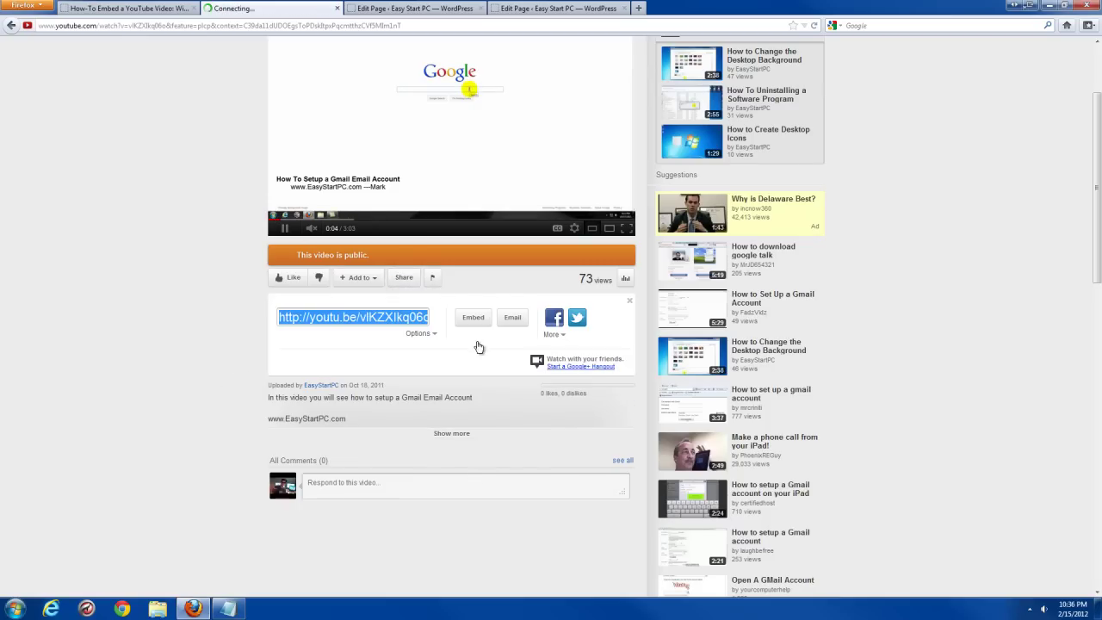
{"action": "left_click", "coordinate": [473, 318]}
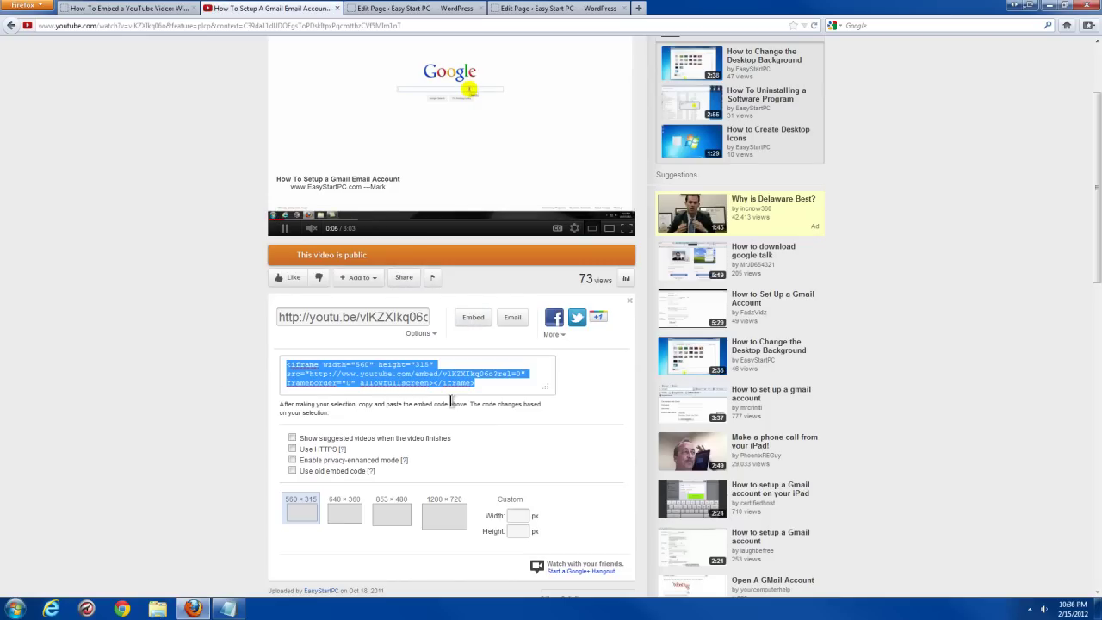
{"action": "scroll", "coordinate": [463, 433], "scroll_direction": "down", "scroll_amount": 1}
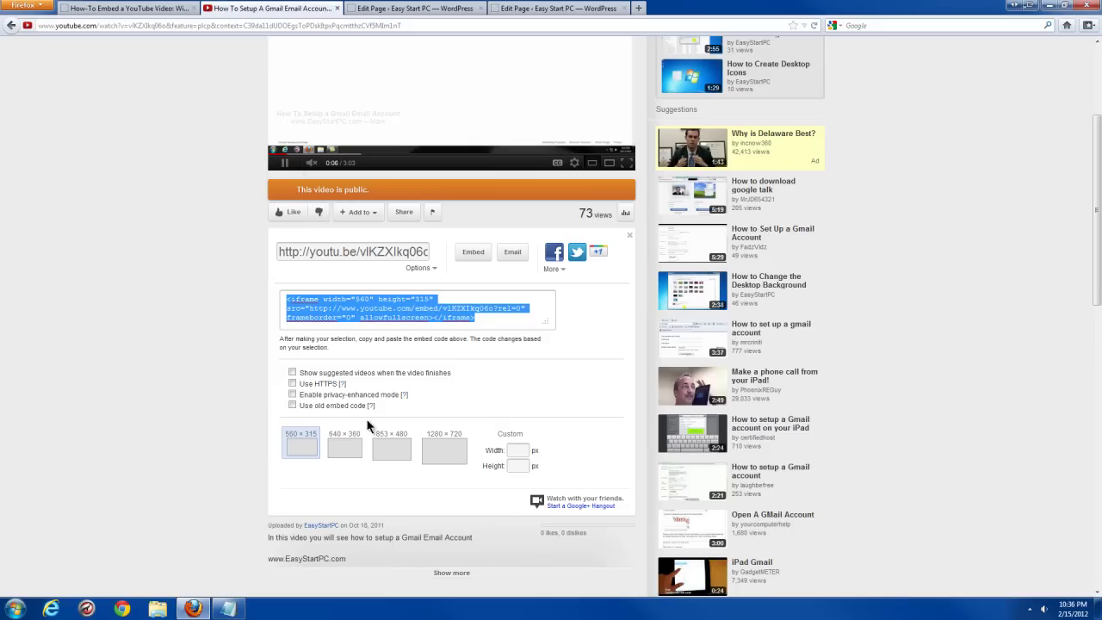
{"action": "left_click", "coordinate": [291, 375]}
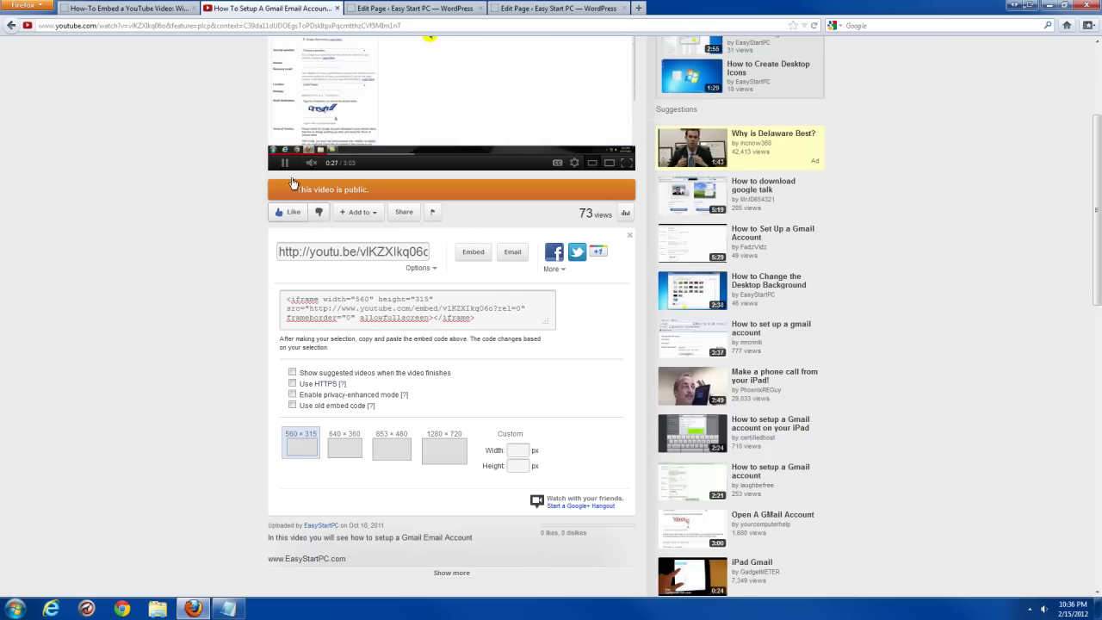
Copy the video's complete iframe embed code
{"action": "scroll", "coordinate": [293, 183], "scroll_direction": "up", "scroll_amount": 3}
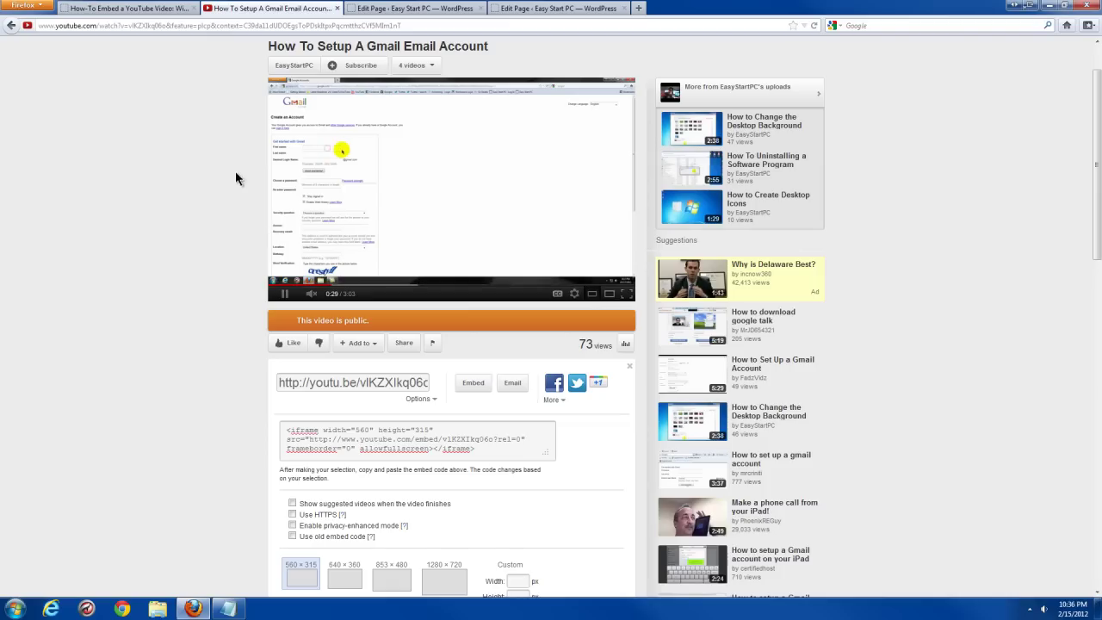
{"action": "left_click", "coordinate": [434, 443]}
{"action": "right_click", "coordinate": [387, 444]}
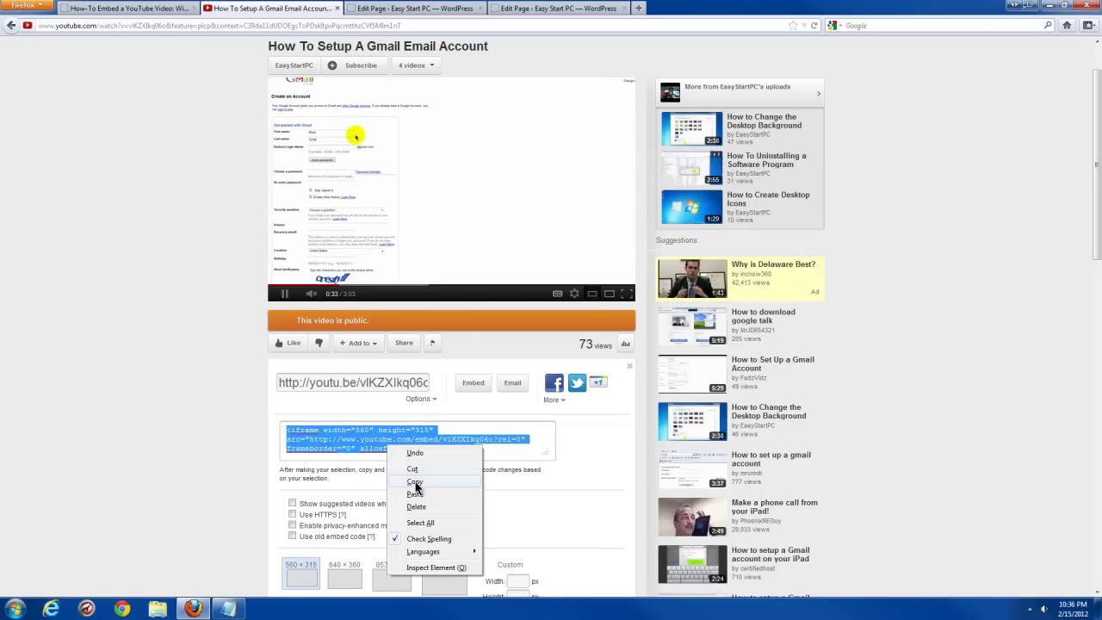
{"action": "left_click", "coordinate": [415, 484]}
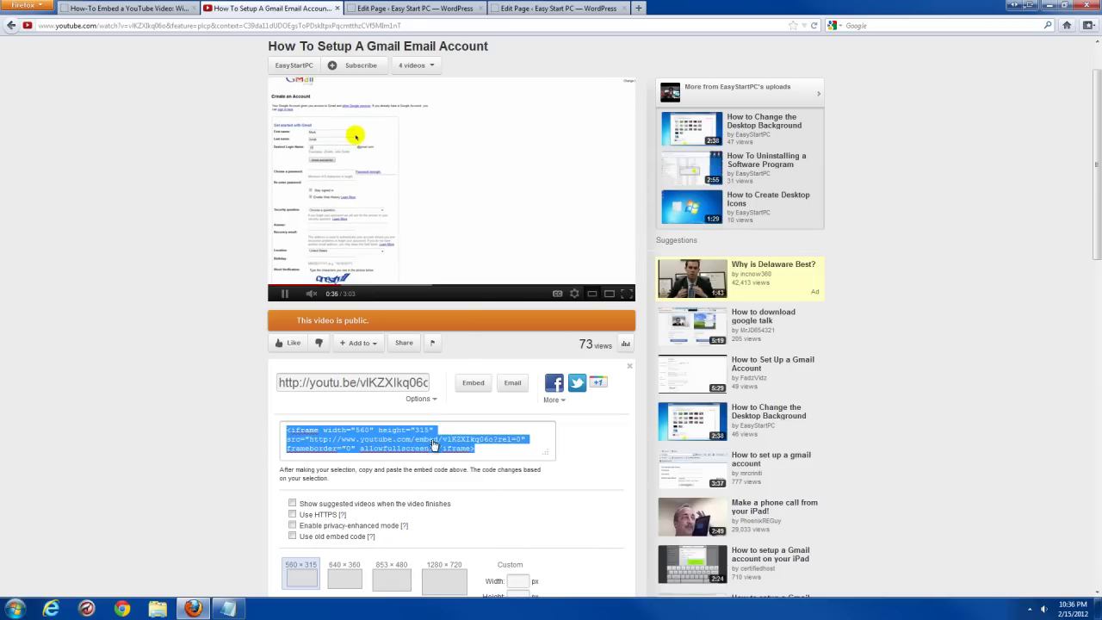
Paste the embed code into the blank WordPress page's HTML, view it in the visual editor and save the draft
{"action": "left_click", "coordinate": [413, 9]}
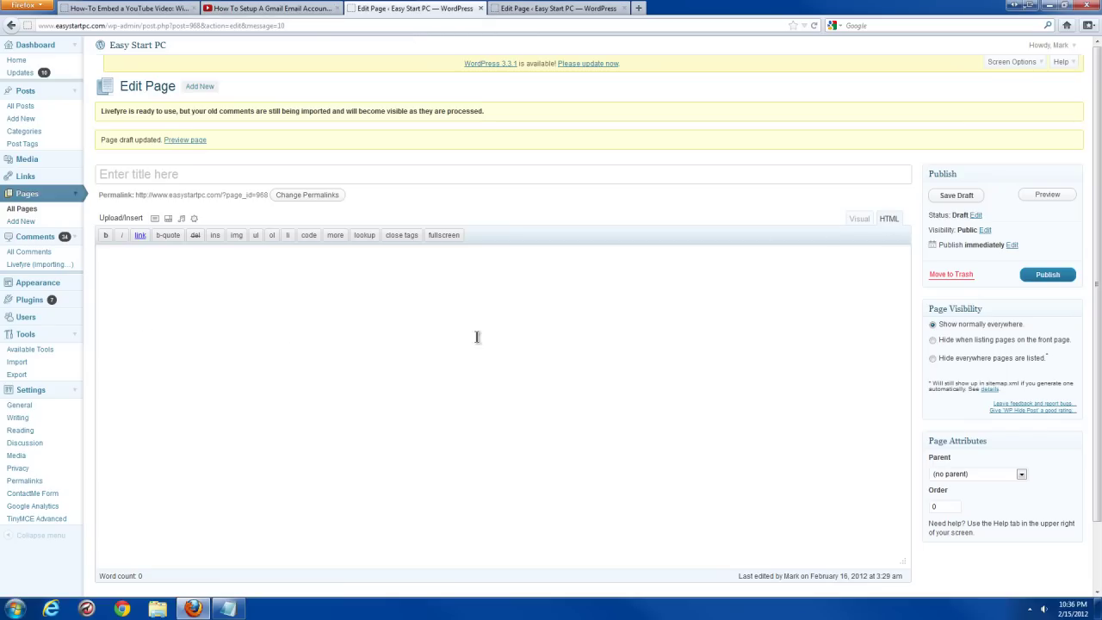
{"action": "right_click", "coordinate": [226, 308]}
{"action": "left_click", "coordinate": [261, 357]}
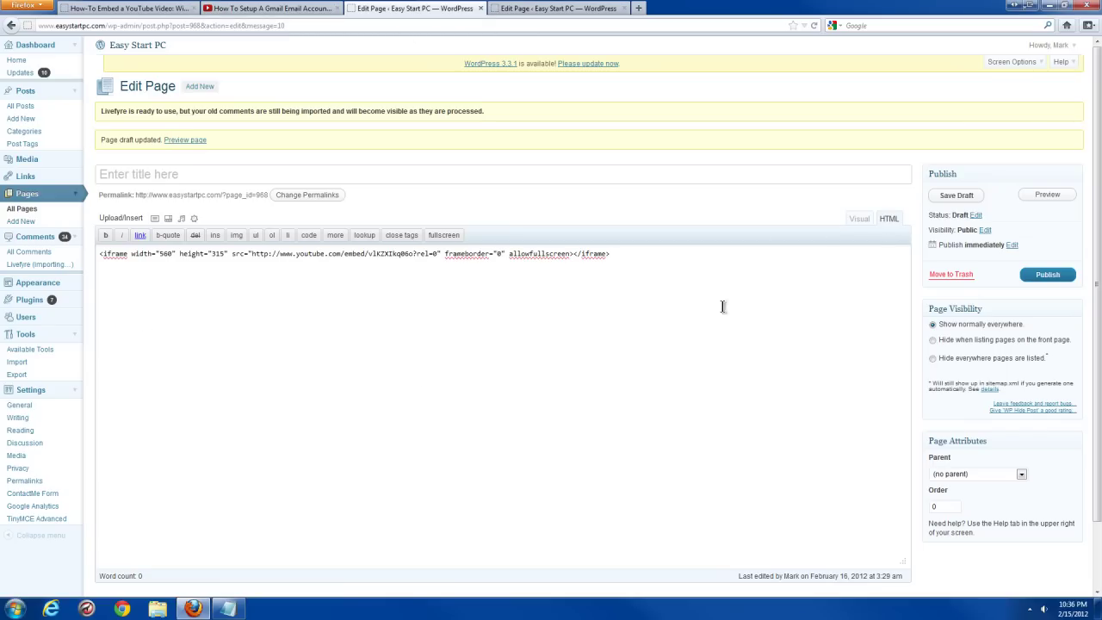
{"action": "left_click", "coordinate": [859, 218]}
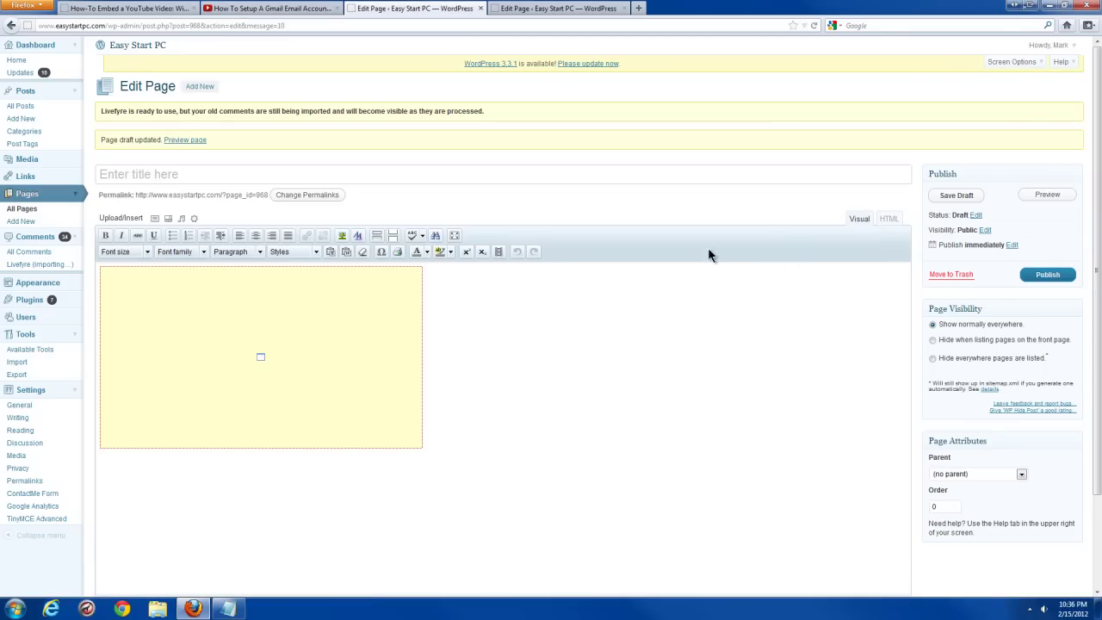
{"action": "left_click", "coordinate": [956, 195]}
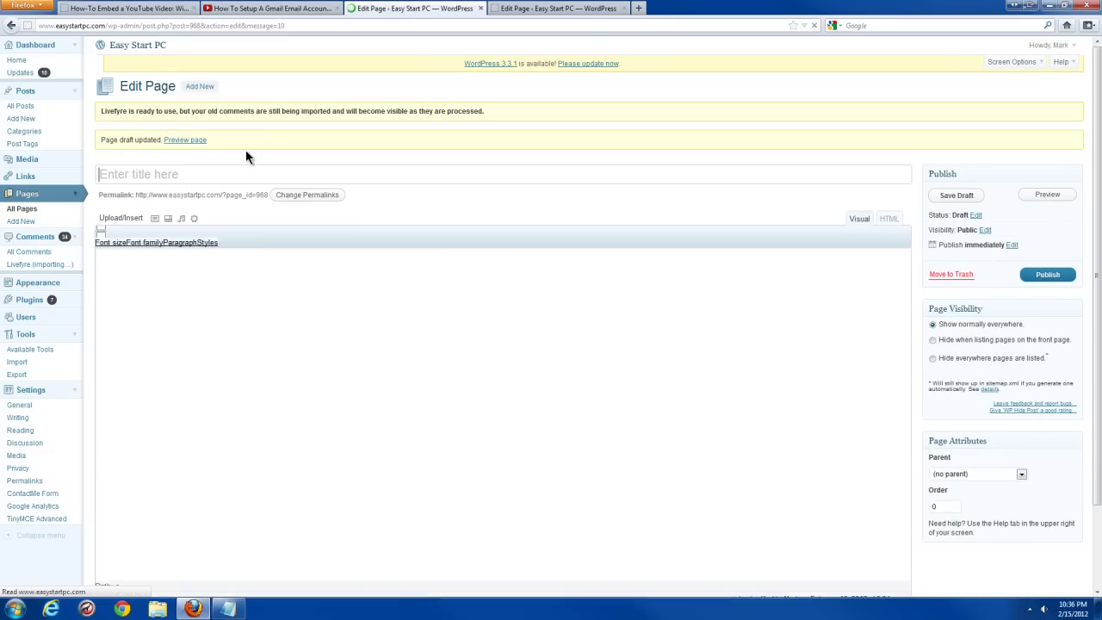
Preview the draft page in a new tab, play the embedded video and skip to its end, and close the preview
{"action": "right_click", "coordinate": [179, 141]}
{"action": "left_click", "coordinate": [221, 150]}
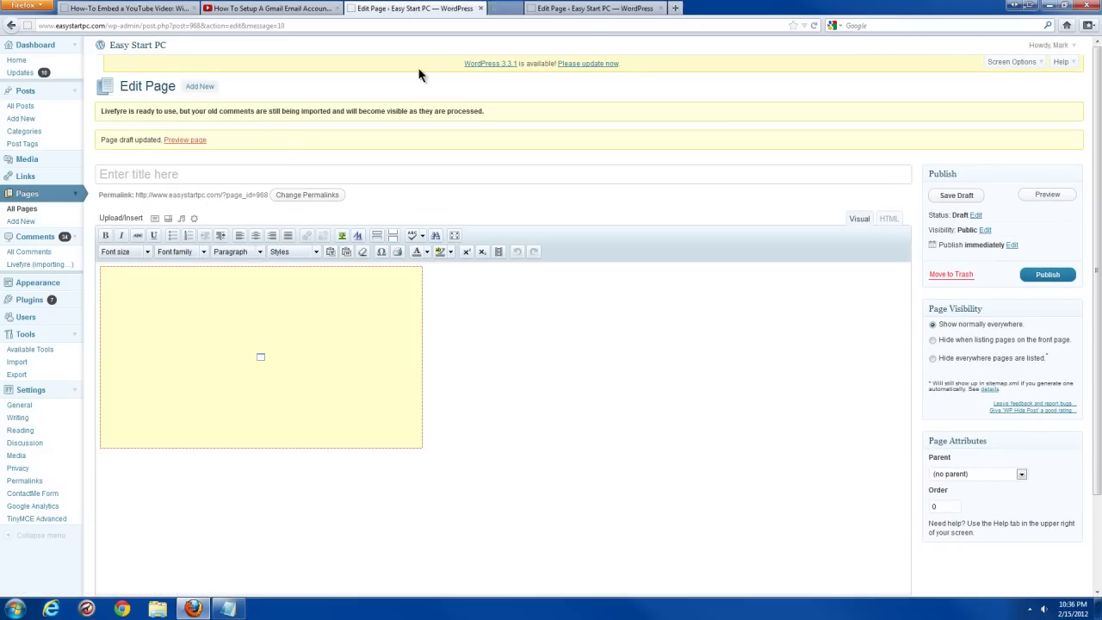
{"action": "left_click", "coordinate": [583, 12]}
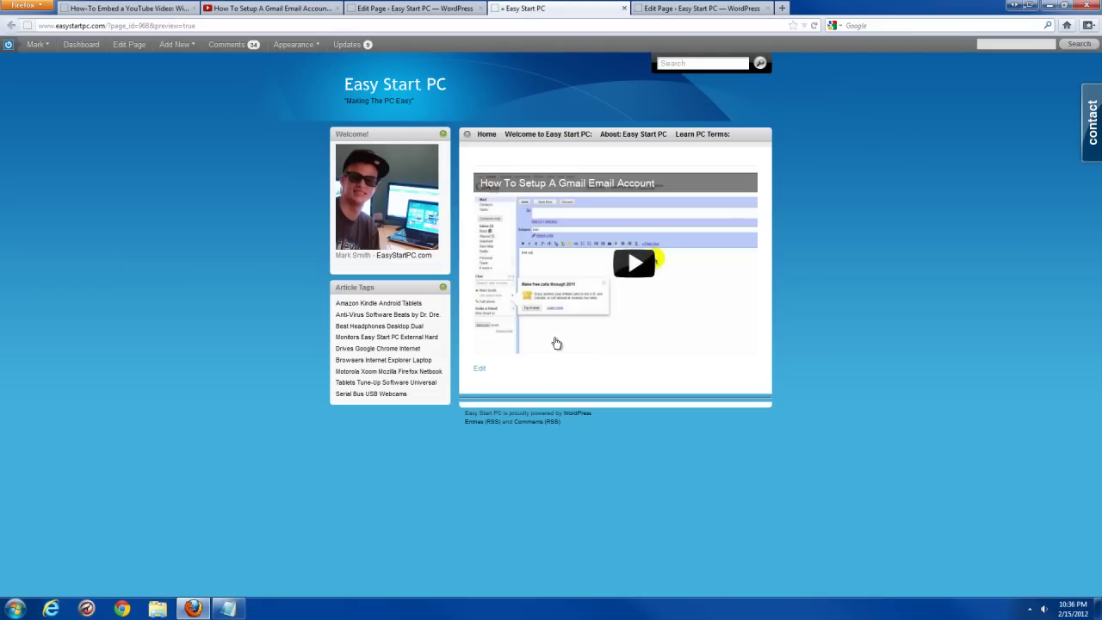
{"action": "left_click", "coordinate": [635, 272]}
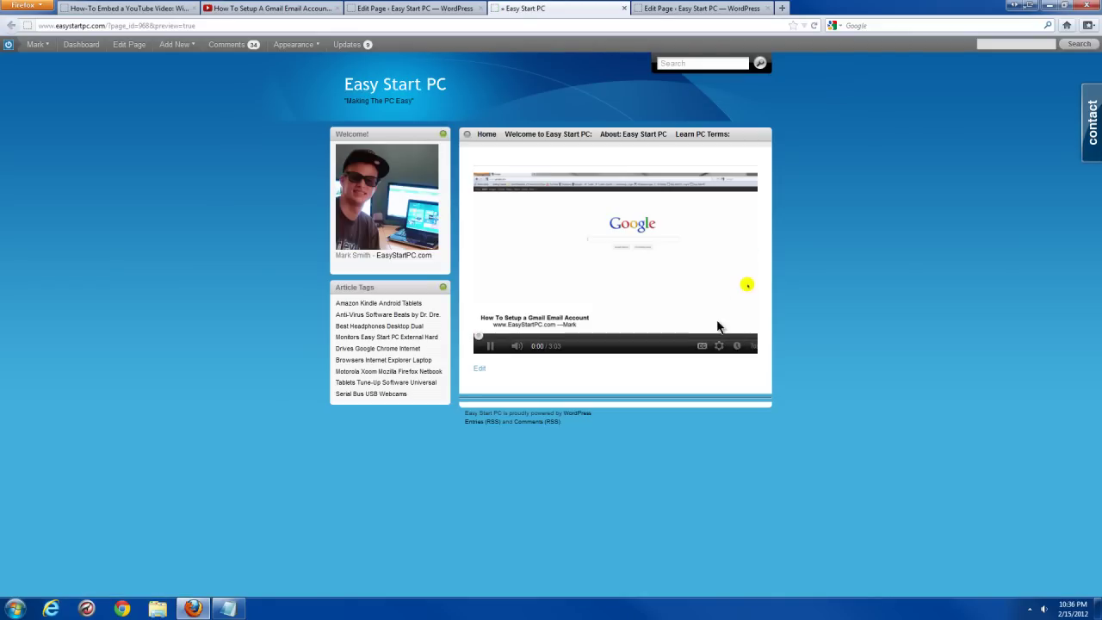
{"action": "left_click", "coordinate": [756, 335]}
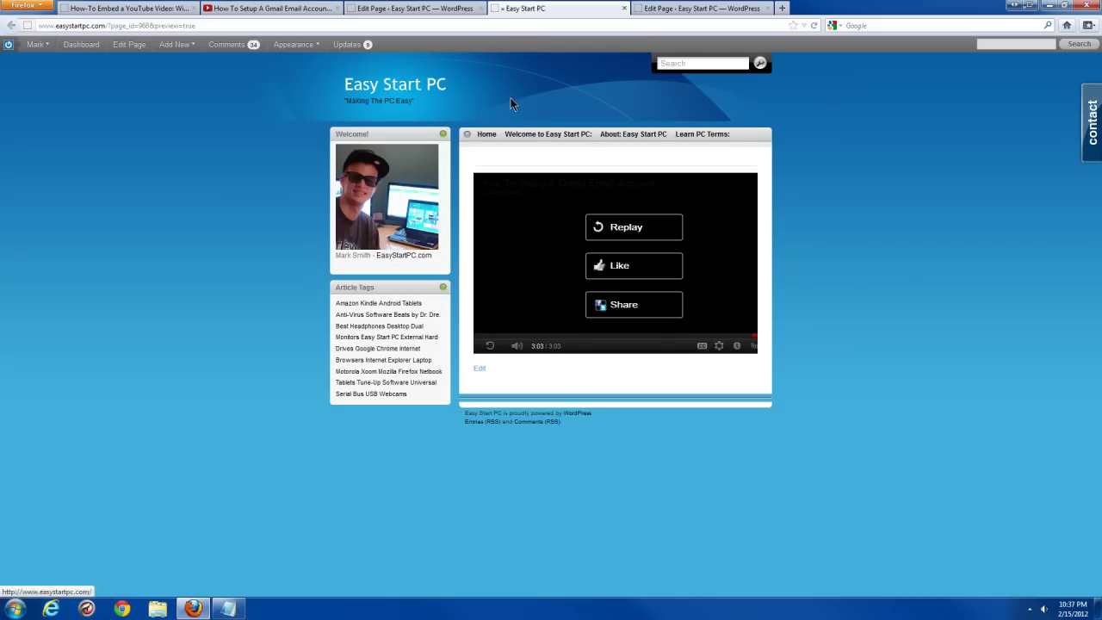
{"action": "left_click", "coordinate": [624, 8]}
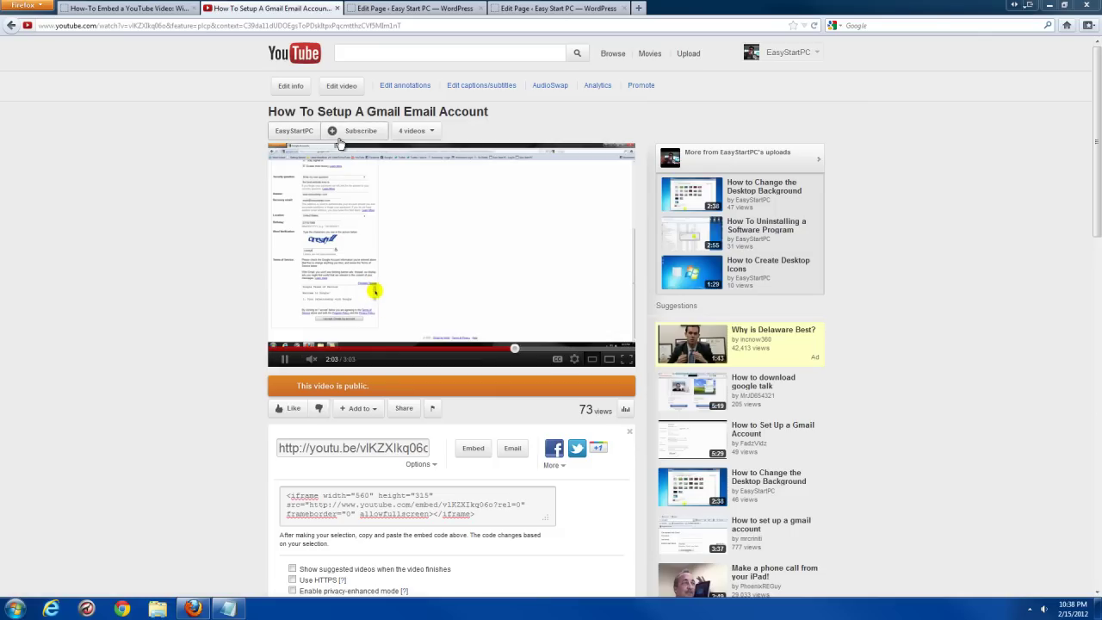
Open the YouTube channel's playlist "How To Setup A PC - Videos that show how to use Windows 7"
{"action": "left_click", "coordinate": [304, 59]}
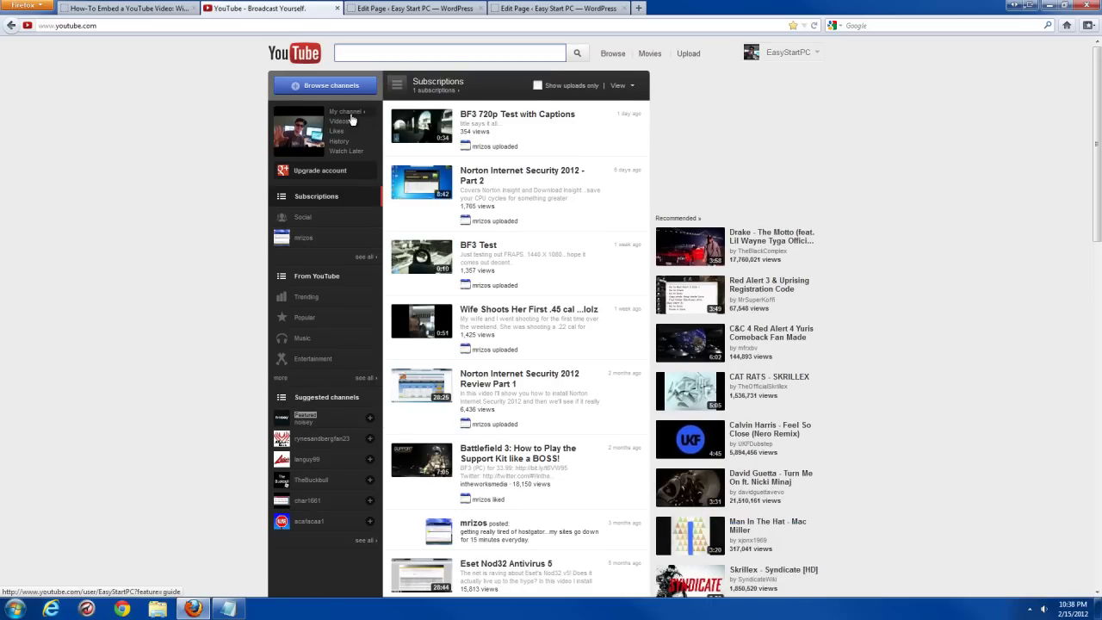
{"action": "left_click", "coordinate": [280, 155]}
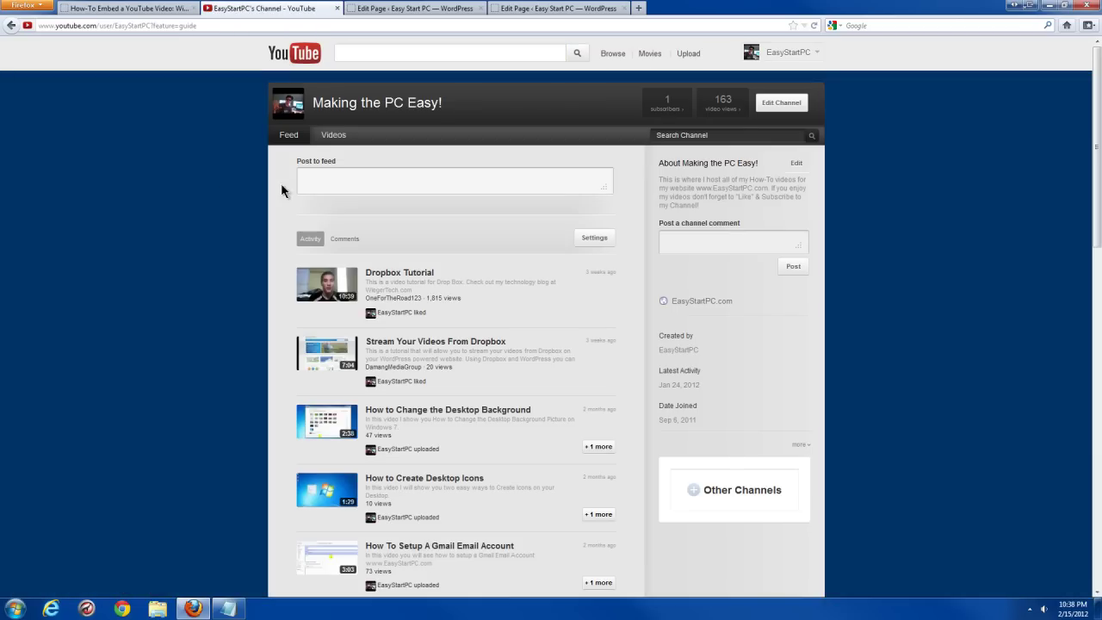
{"action": "left_click", "coordinate": [342, 136]}
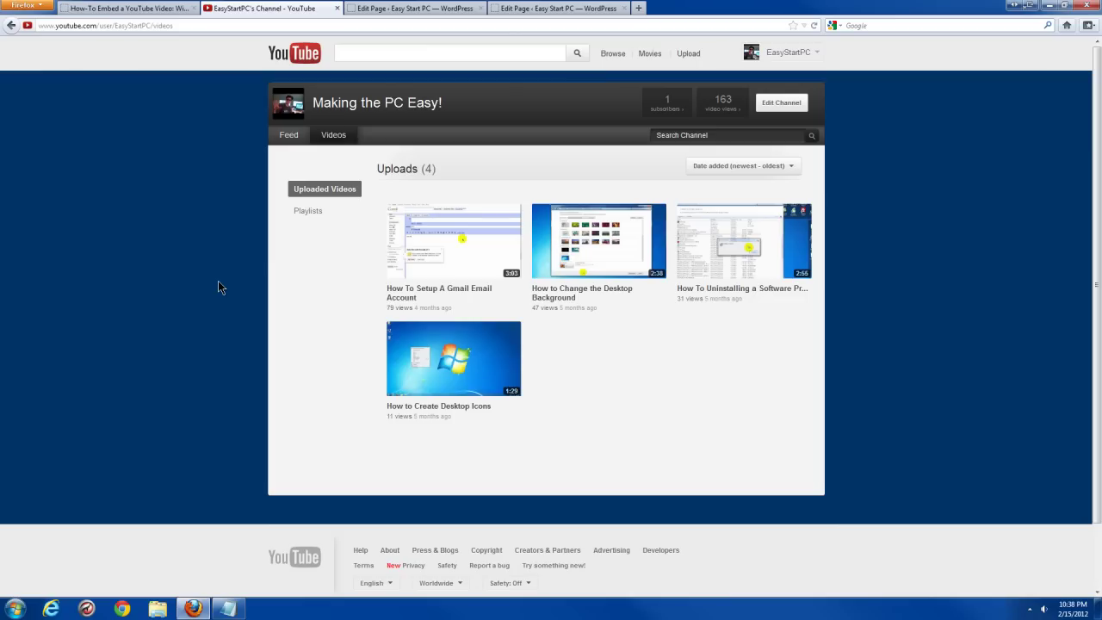
{"action": "left_click", "coordinate": [314, 214]}
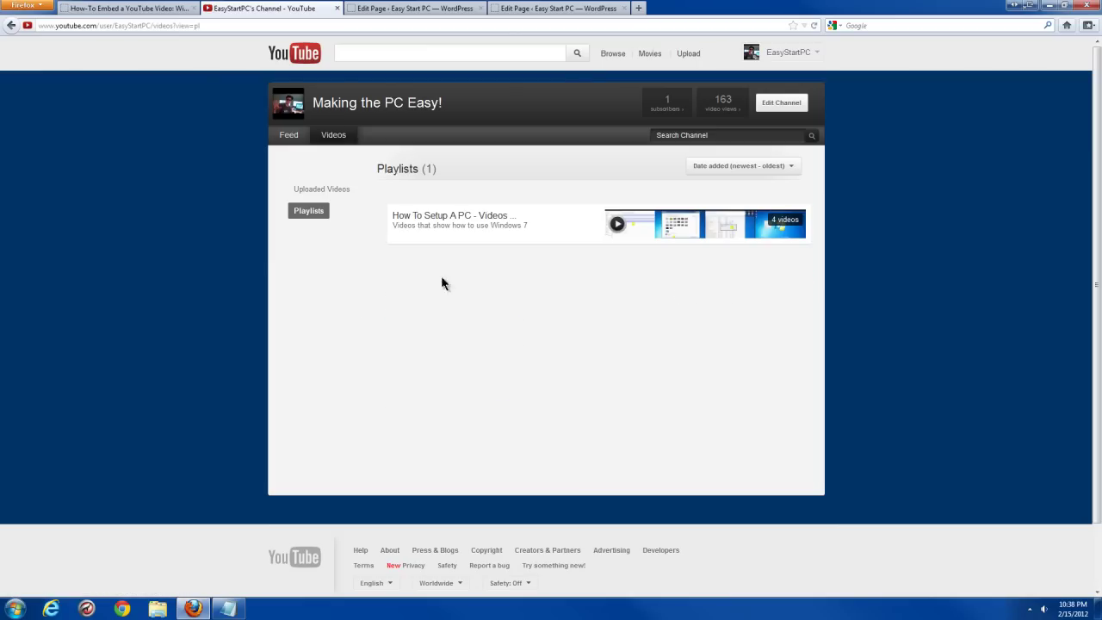
{"action": "left_click", "coordinate": [474, 221]}
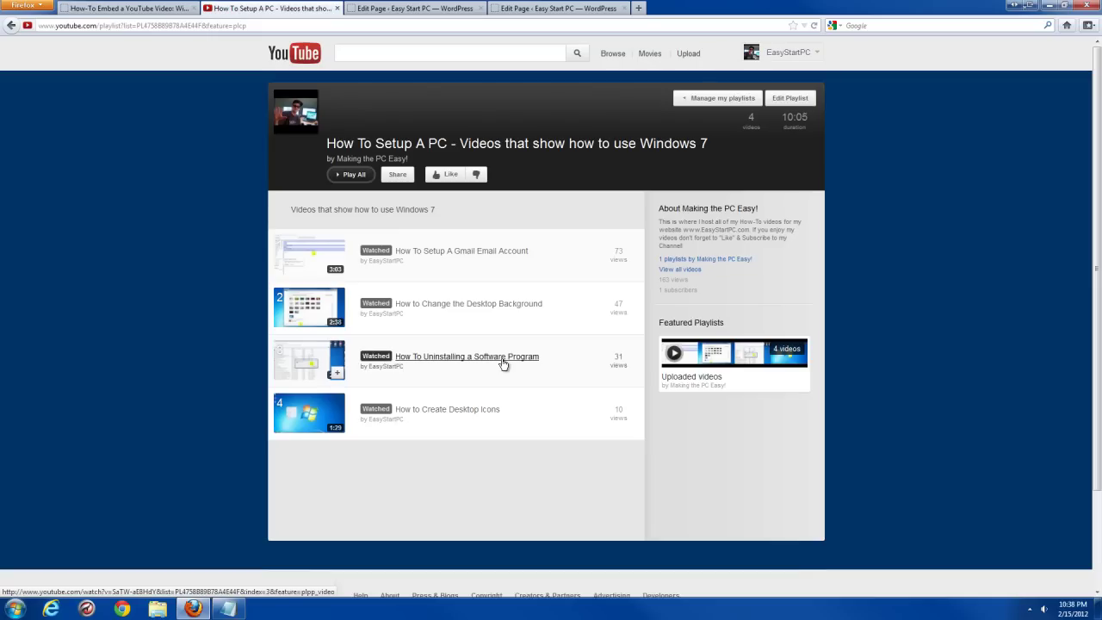
Show the playlist's iframe embed code from its sharing options and copy it
{"action": "left_click", "coordinate": [397, 176]}
{"action": "left_click", "coordinate": [488, 218]}
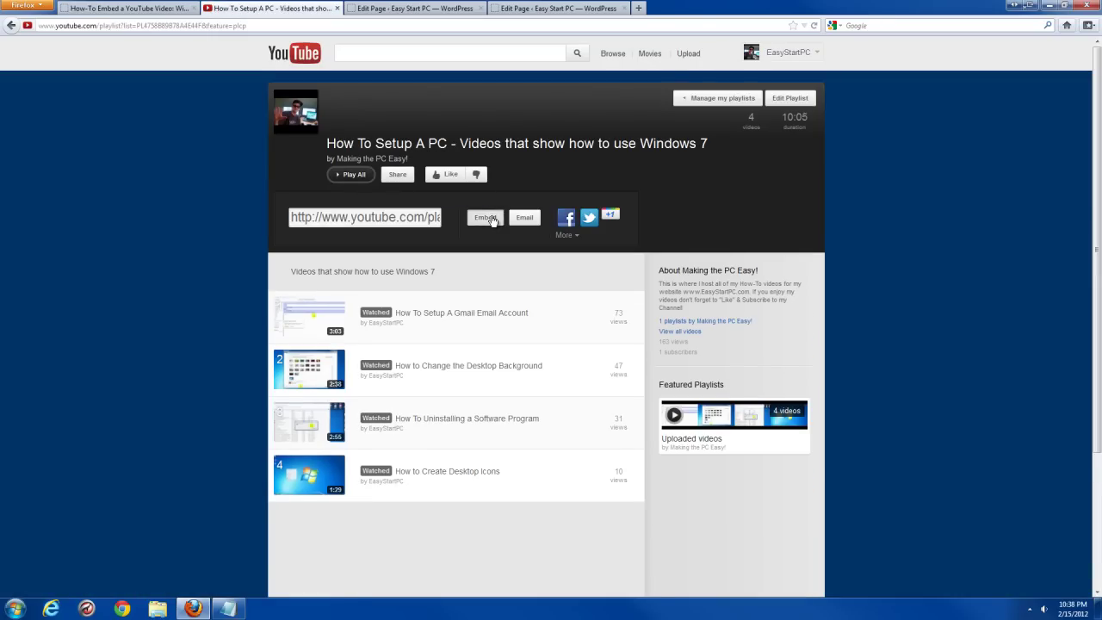
{"action": "scroll", "coordinate": [215, 238], "scroll_direction": "down", "scroll_amount": 1}
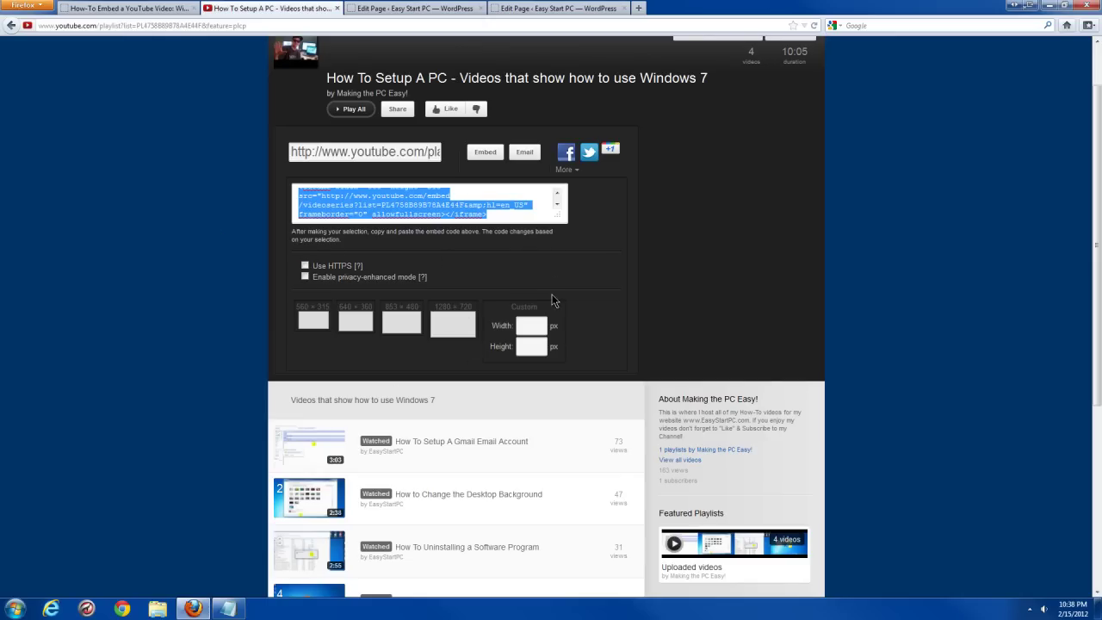
{"action": "scroll", "coordinate": [542, 306], "scroll_direction": "up", "scroll_amount": 1}
{"action": "right_click", "coordinate": [384, 269]}
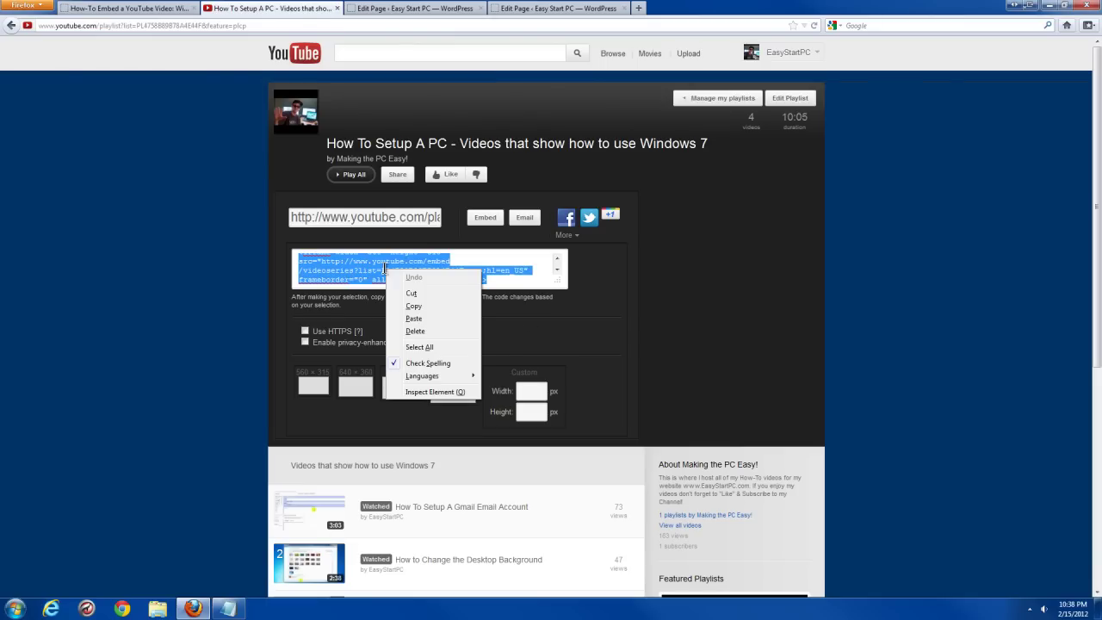
{"action": "left_click", "coordinate": [418, 306]}
Paste the playlist embed code below the existing video iframe in the WordPress page's HTML
{"action": "left_click", "coordinate": [392, 8]}
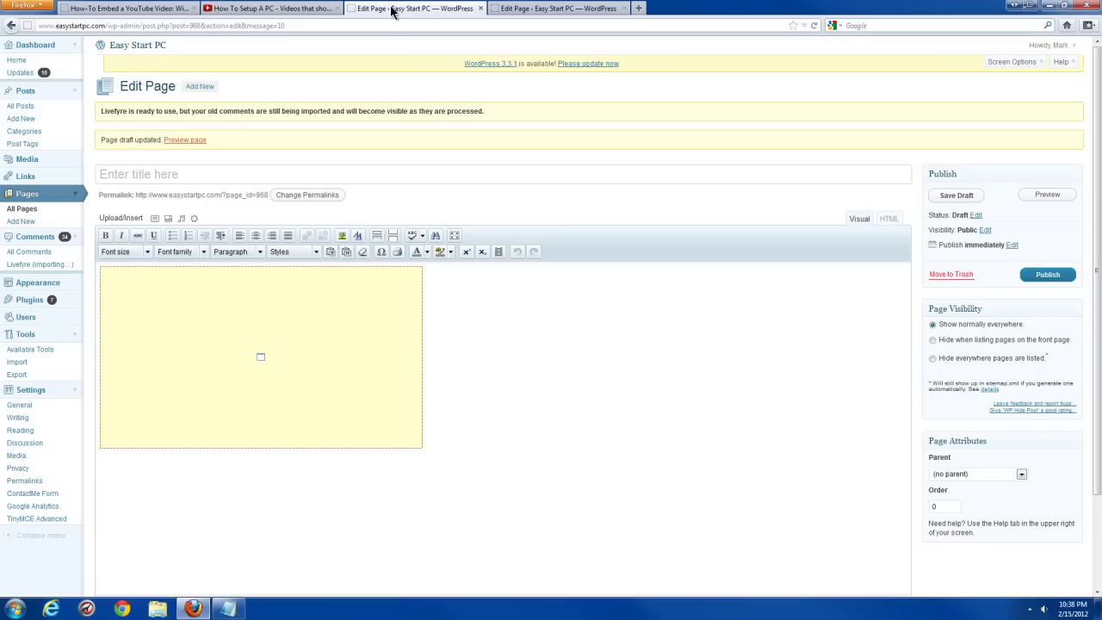
{"action": "left_click", "coordinate": [889, 219]}
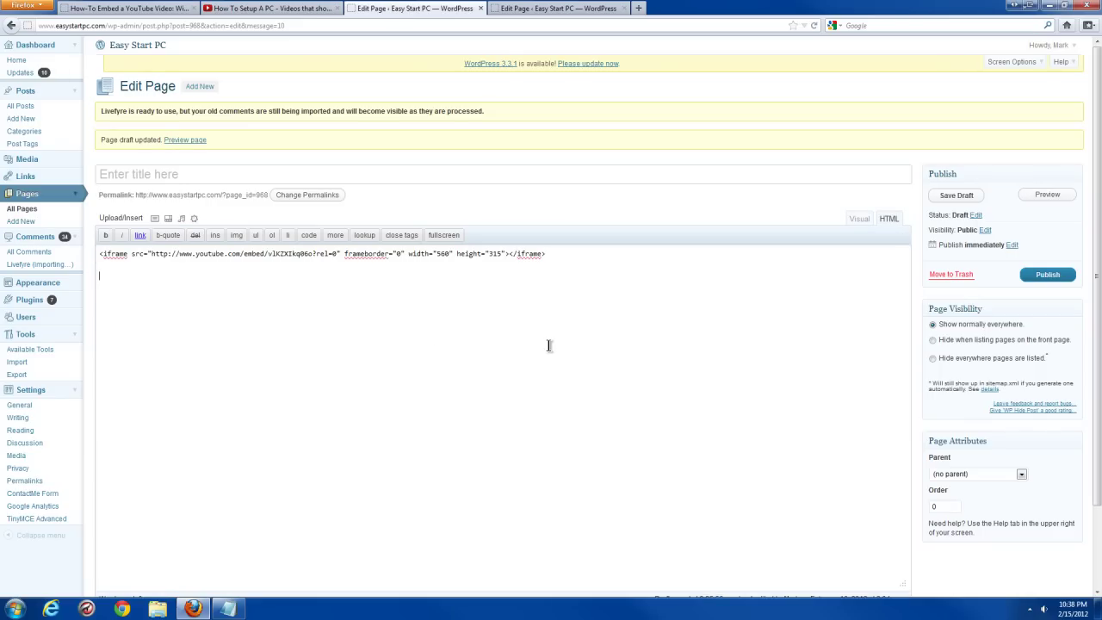
{"action": "key", "text": "ctrl+v"}
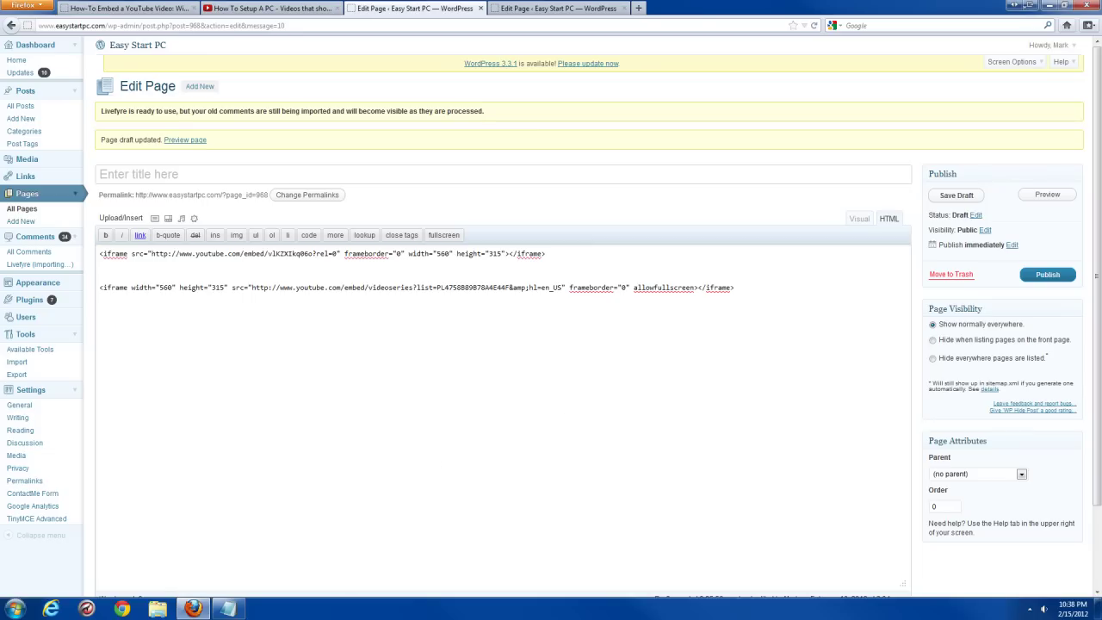
Switch to the YOUTUBE HTML CODES notes in Notepad and copy the YouTube playlist code "&amp;rel=0"
{"action": "left_click", "coordinate": [230, 610]}
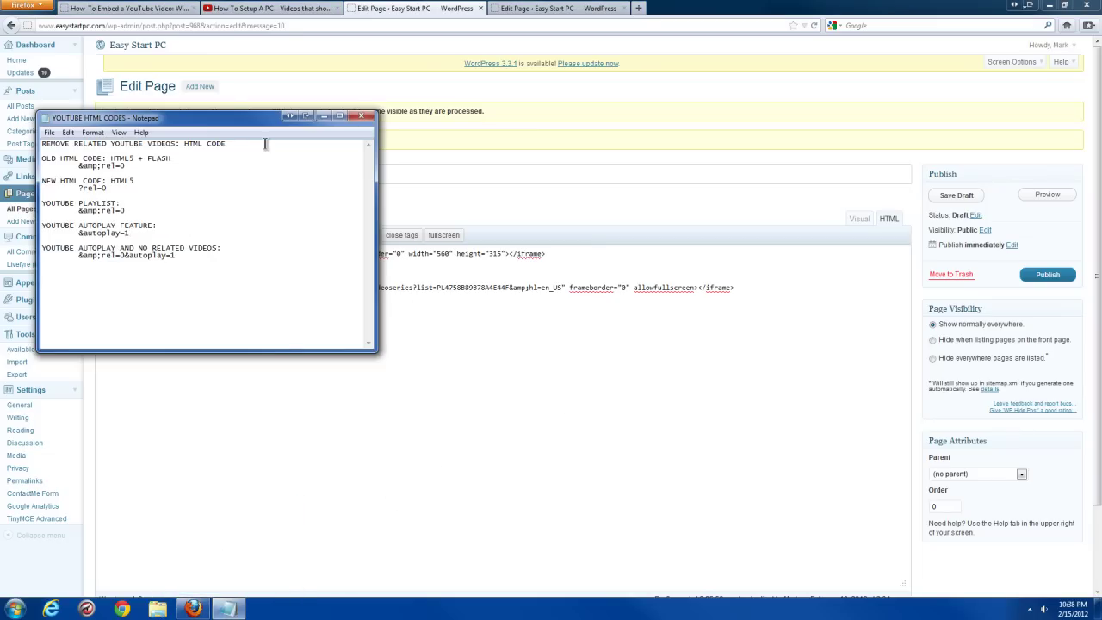
{"action": "left_click_drag", "start_coordinate": [230, 110], "coordinate": [839, 324]}
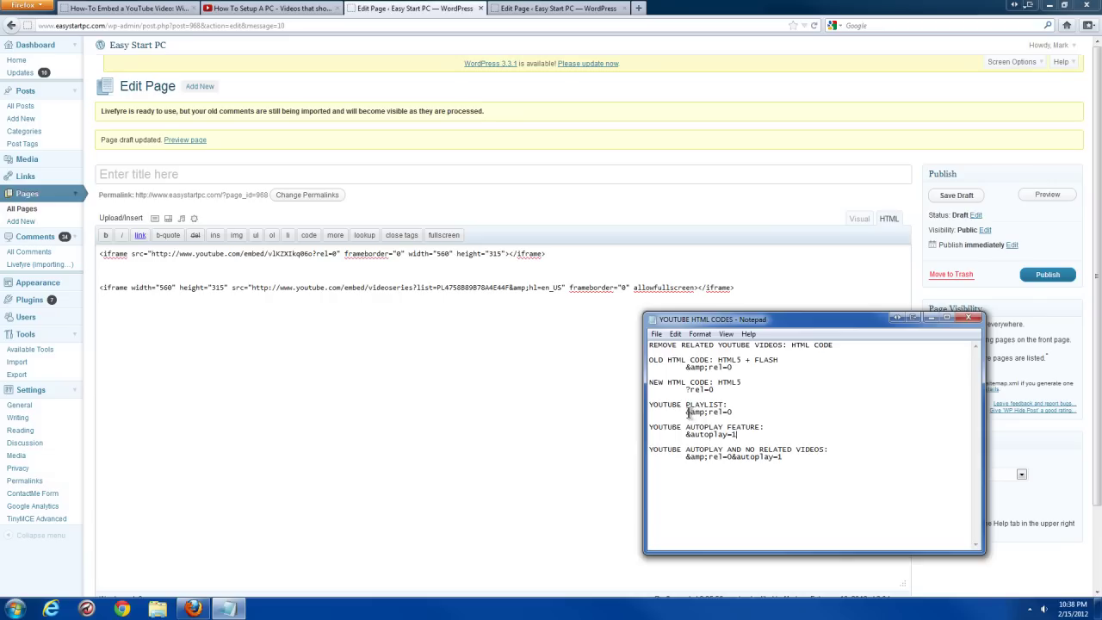
{"action": "left_click_drag", "start_coordinate": [695, 414], "coordinate": [728, 415]}
{"action": "right_click", "coordinate": [721, 411]}
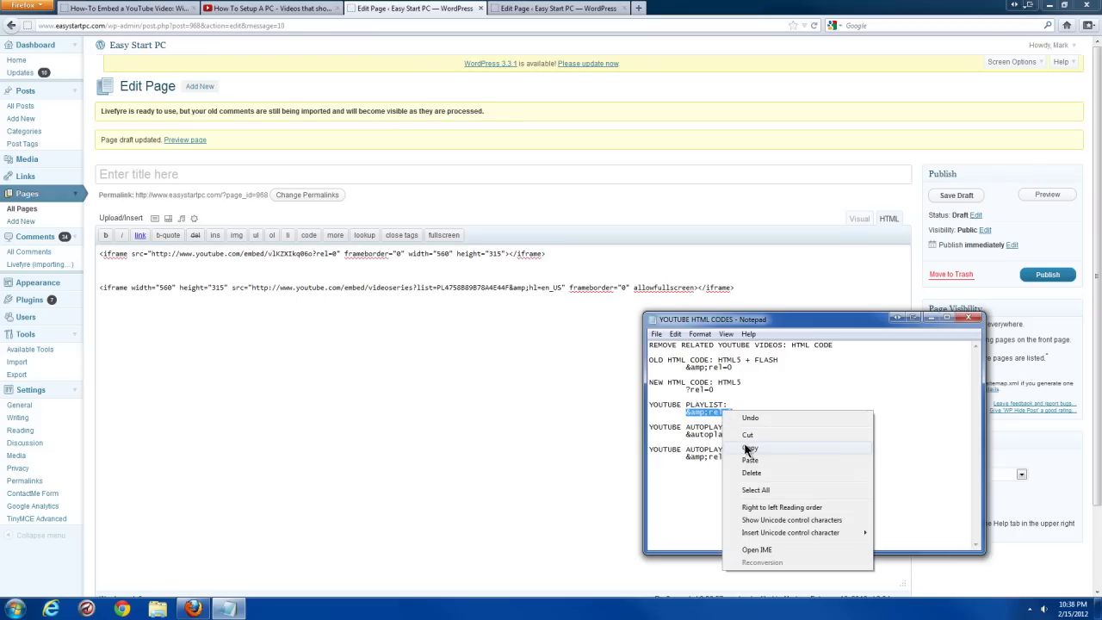
{"action": "left_click", "coordinate": [746, 454]}
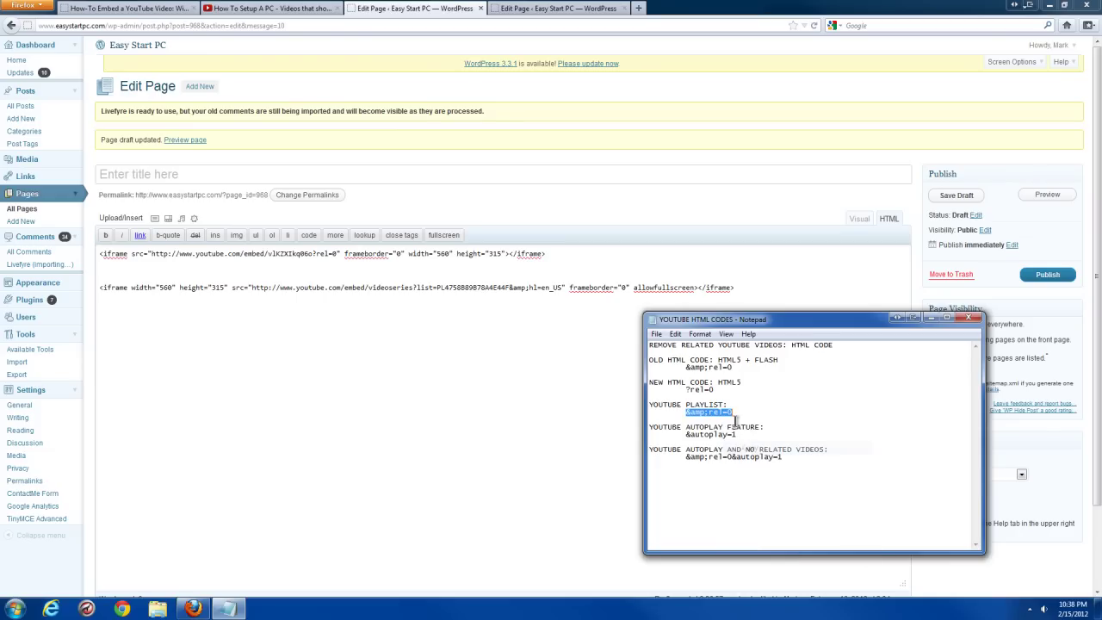
Insert "&amp;rel=0" after "en_US" in the playlist iframe's URL and save the page draft
{"action": "left_click", "coordinate": [573, 306]}
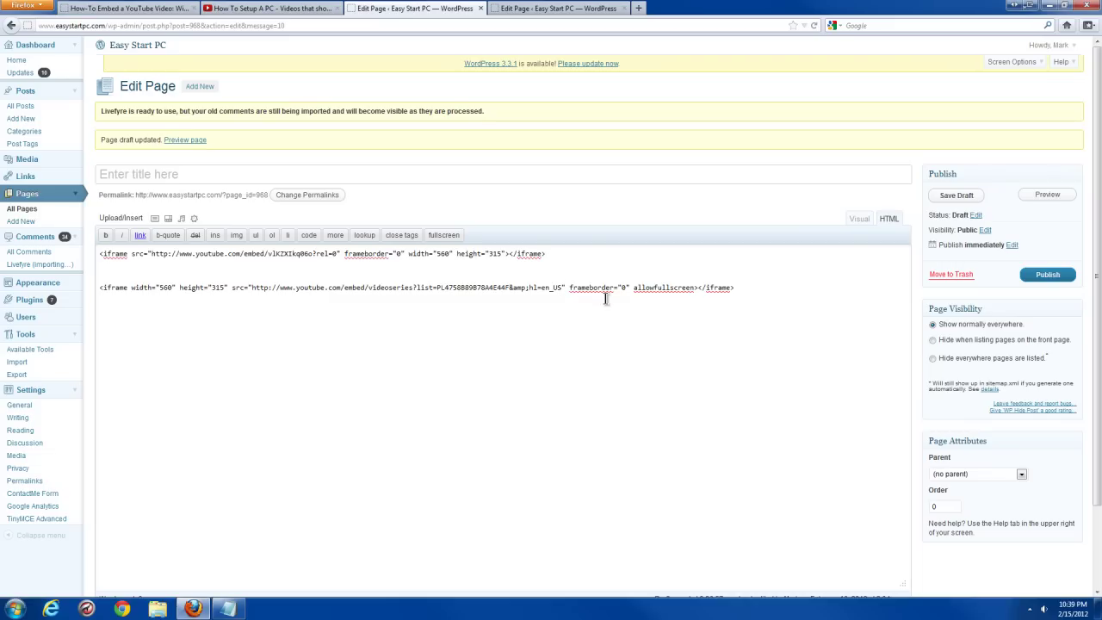
{"action": "key", "text": "ctrl+v"}
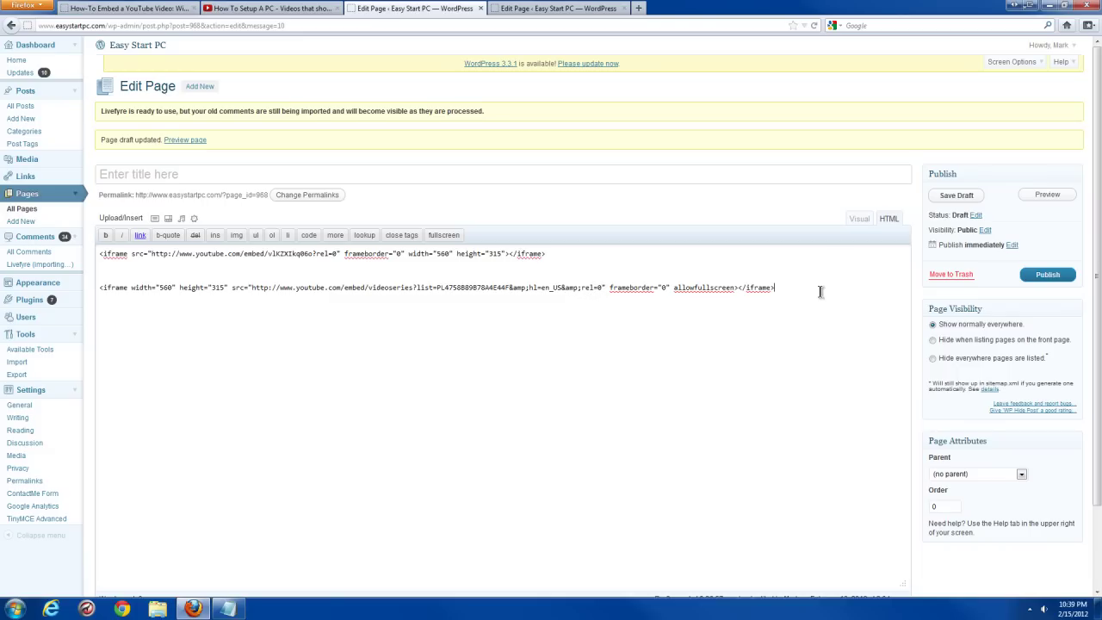
{"action": "left_click", "coordinate": [958, 196]}
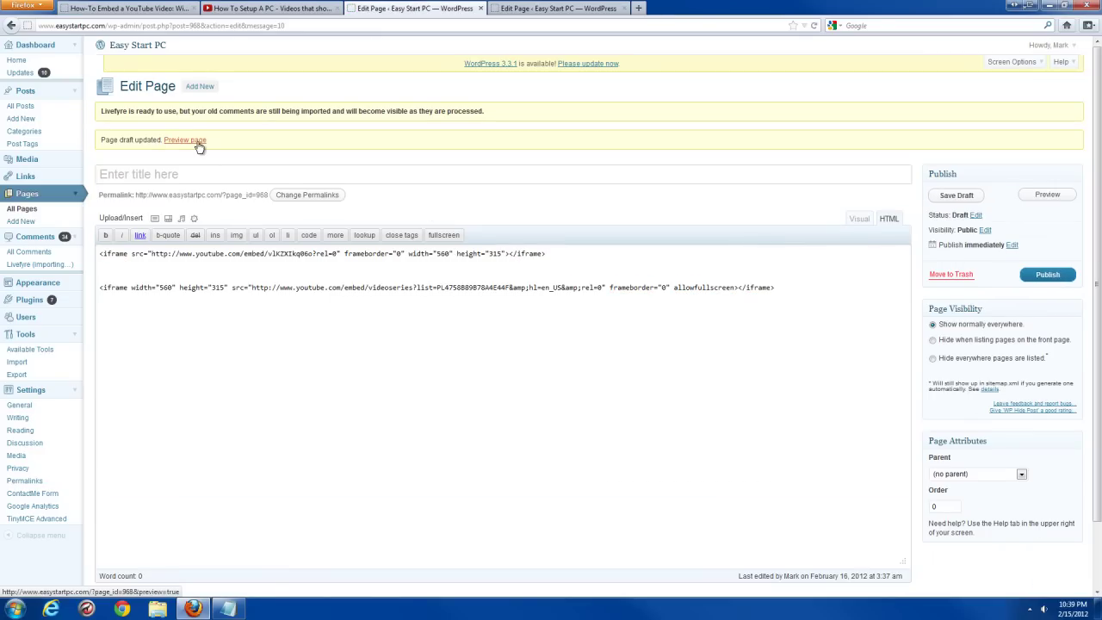
{"action": "right_click", "coordinate": [199, 148]}
{"action": "left_click", "coordinate": [312, 332]}
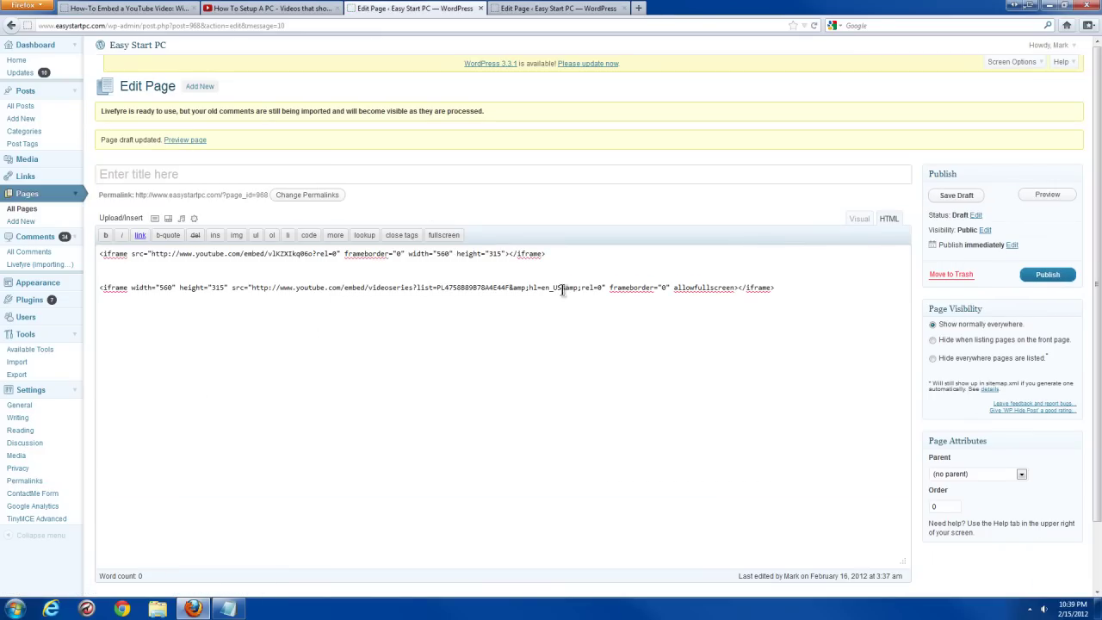
Set the width of both the playlist iframe and the single-video iframe to 460
{"action": "left_click", "coordinate": [162, 288]}
{"action": "key", "text": "BackSpace"}
{"action": "type", "text": "4"}
{"action": "left_click", "coordinate": [440, 254]}
Save the page draft and open its preview in a new tab, bringing both embedded players into view
{"action": "left_click", "coordinate": [956, 197]}
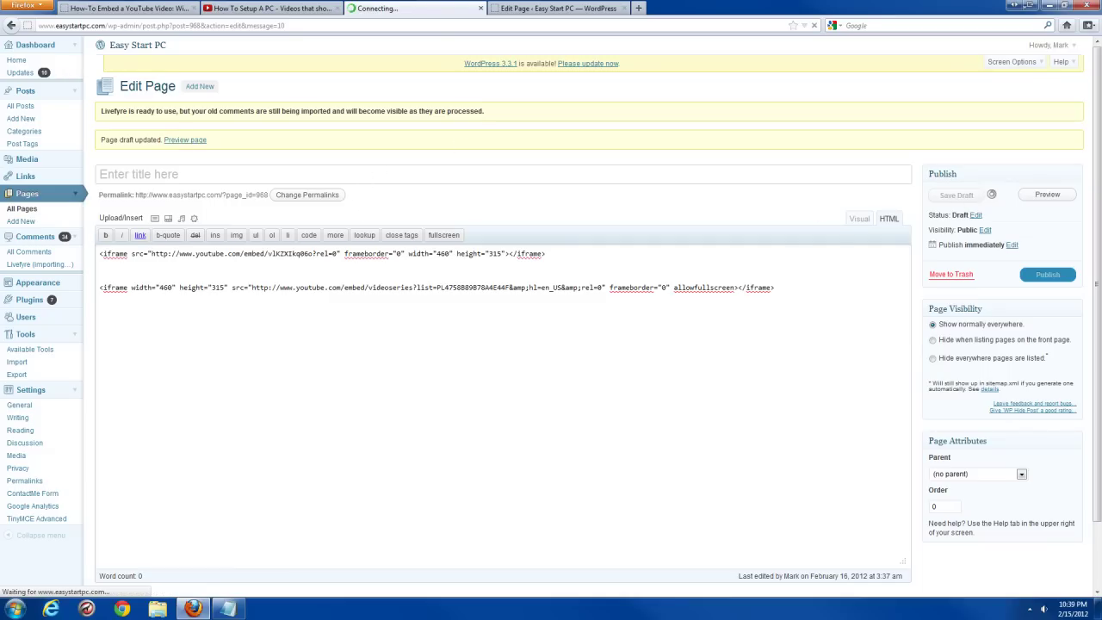
{"action": "right_click", "coordinate": [177, 149]}
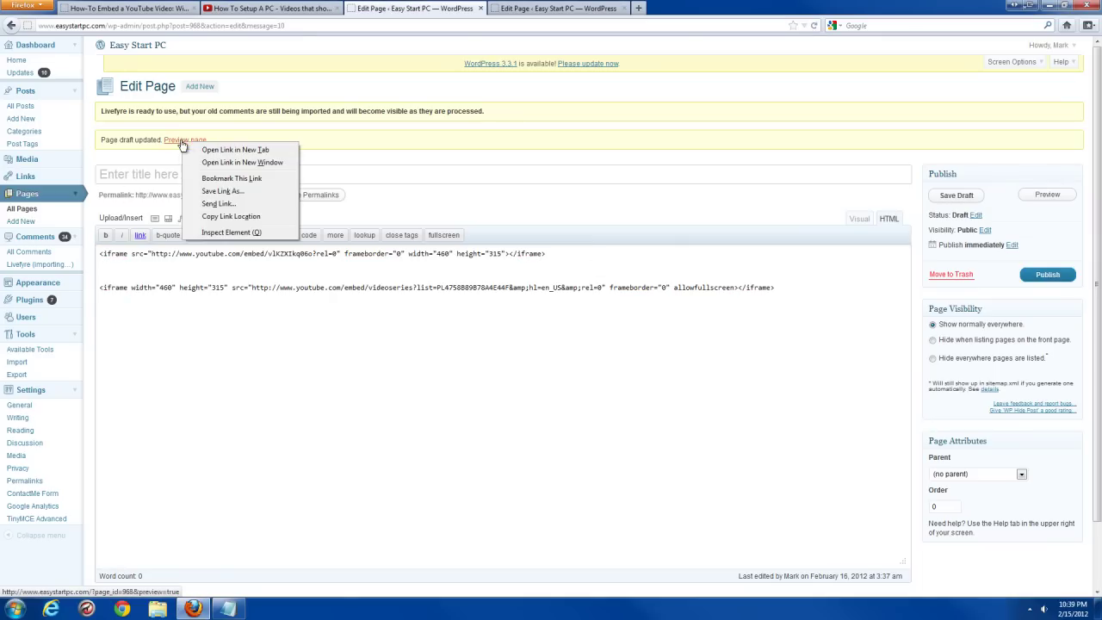
{"action": "left_click", "coordinate": [198, 150]}
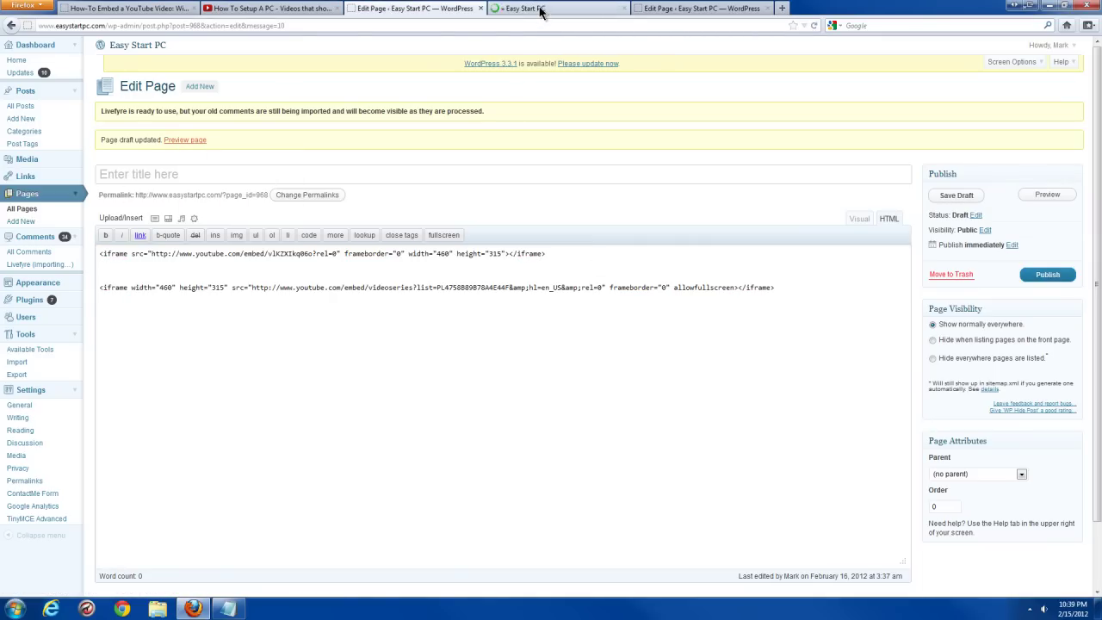
{"action": "left_click", "coordinate": [532, 9]}
{"action": "scroll", "coordinate": [908, 252], "scroll_direction": "down", "scroll_amount": 1}
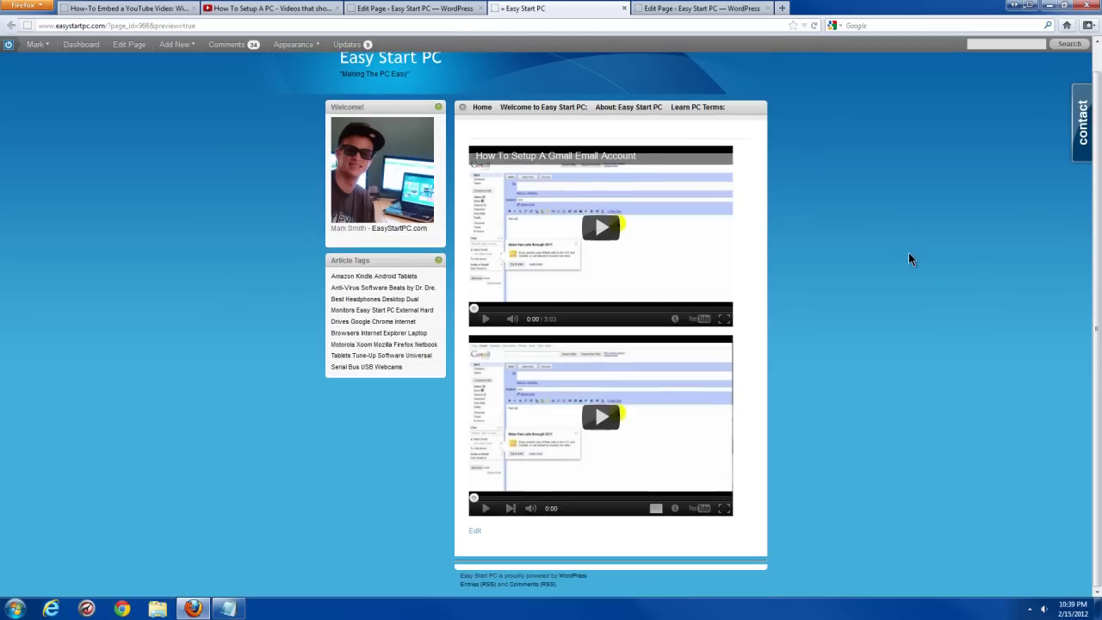
Show the video list in the embedded playlist, play "How to Create Desktop Icons" and skip to its end
{"action": "left_click", "coordinate": [656, 508]}
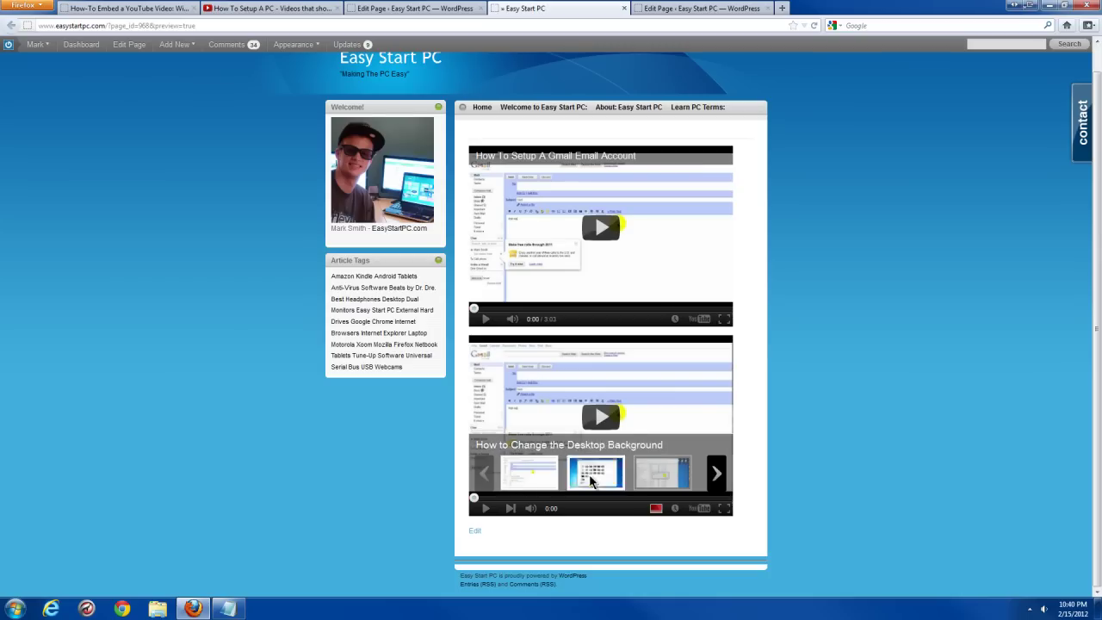
{"action": "left_click", "coordinate": [714, 475]}
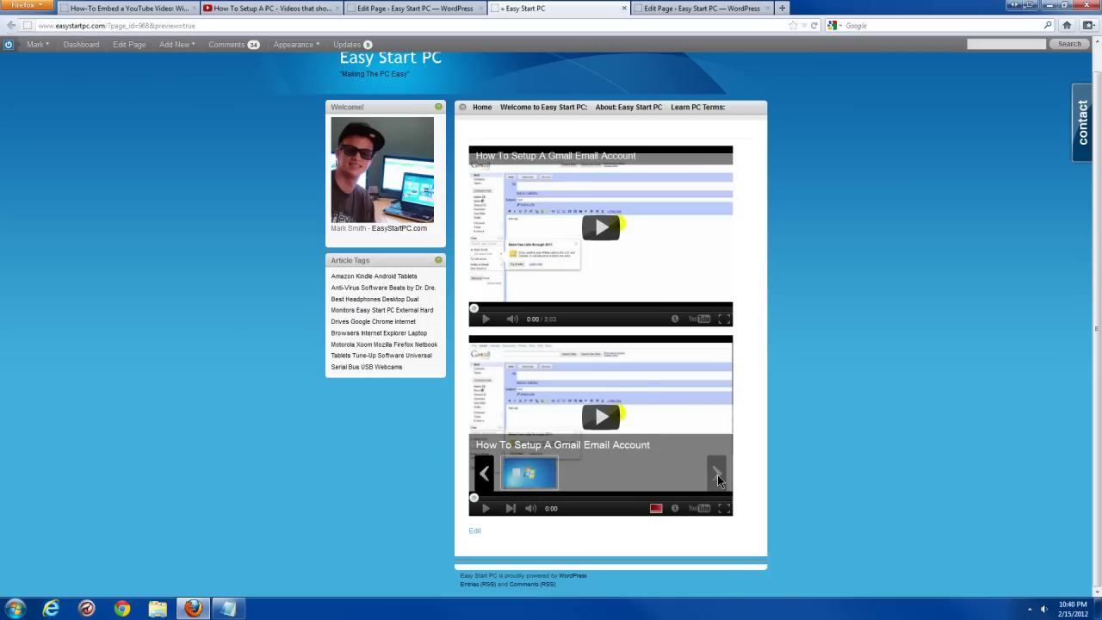
{"action": "left_click", "coordinate": [542, 480]}
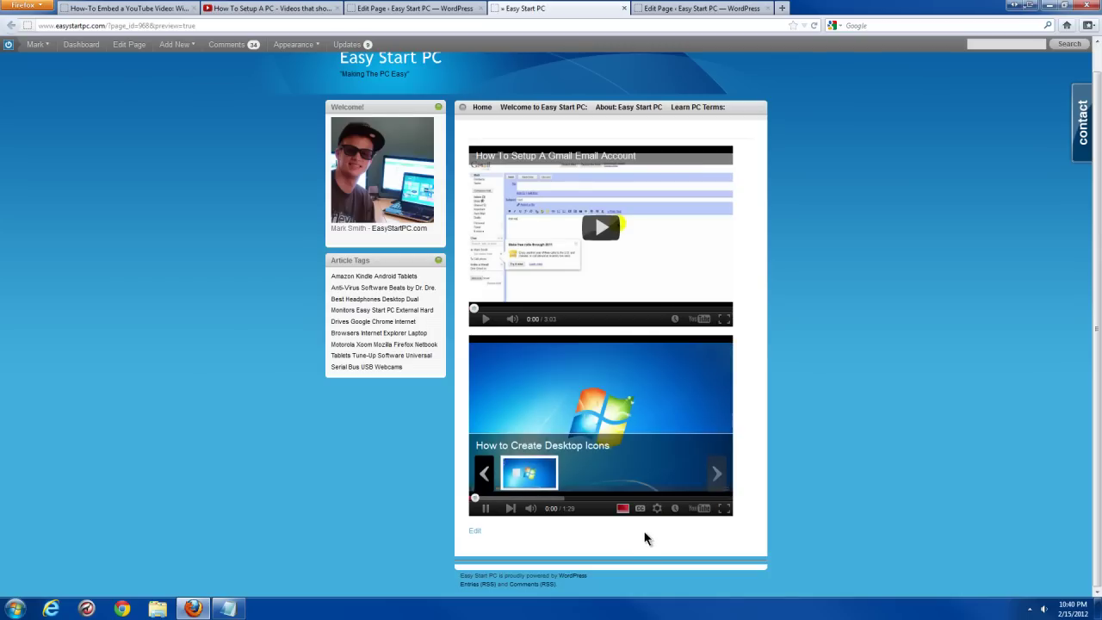
{"action": "left_click", "coordinate": [625, 510]}
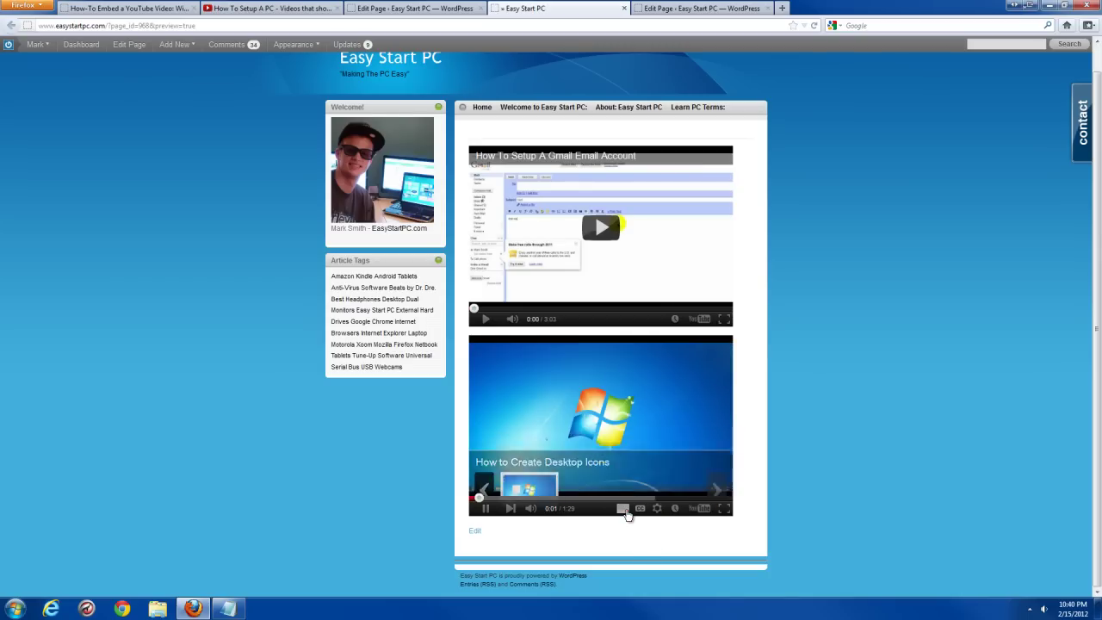
{"action": "left_click", "coordinate": [723, 497]}
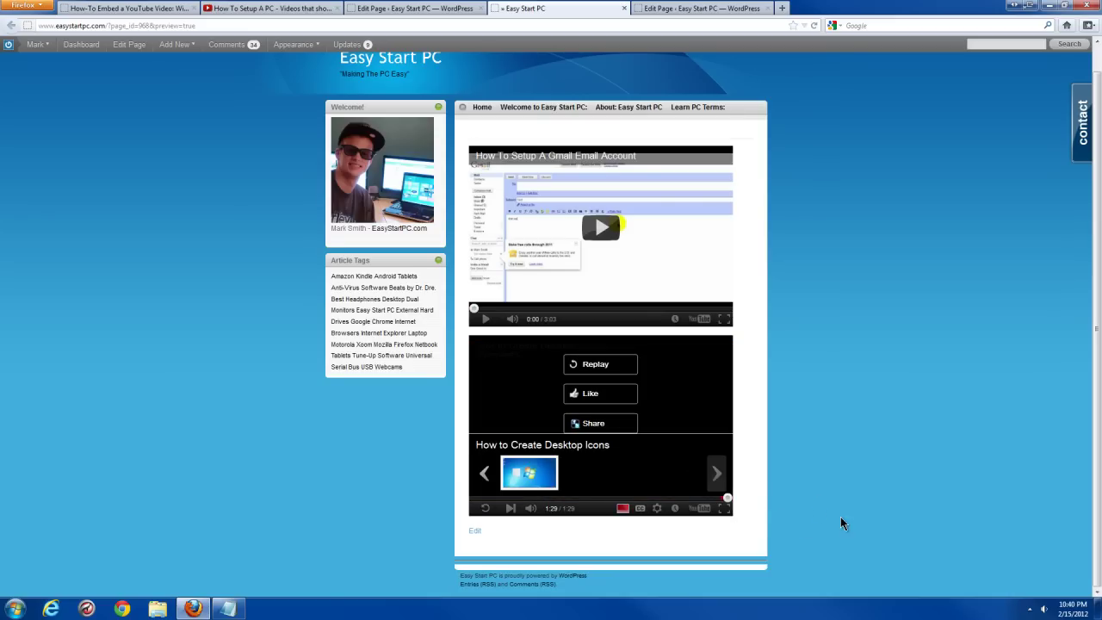
Browse back and forth through the playlist's thumbnails, and play the embedded Gmail account video through to its end
{"action": "left_click", "coordinate": [482, 484]}
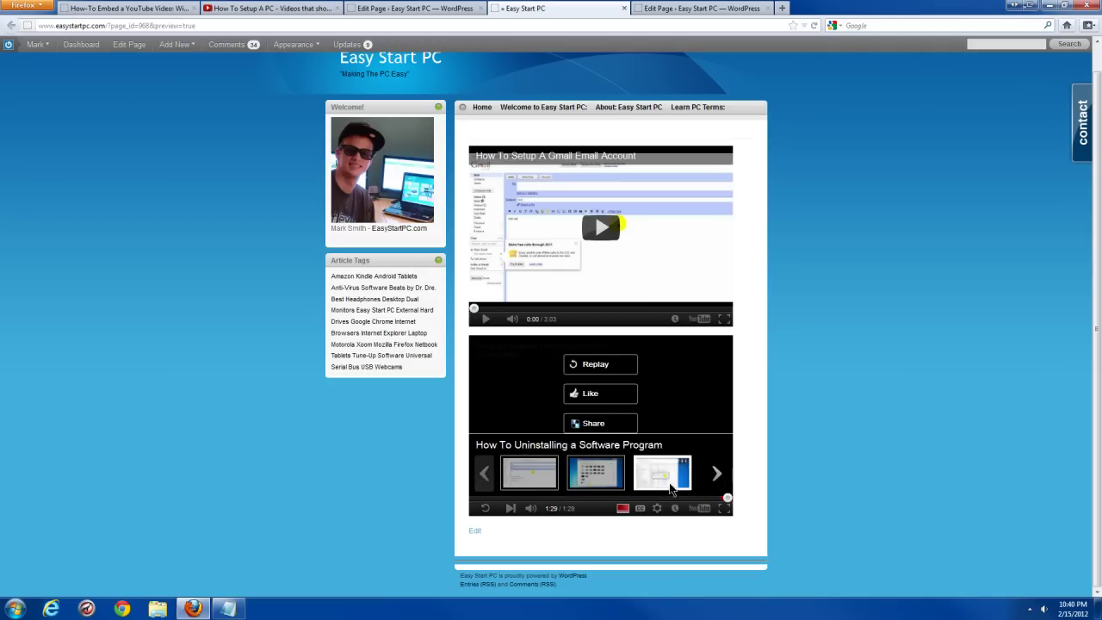
{"action": "left_click", "coordinate": [718, 471]}
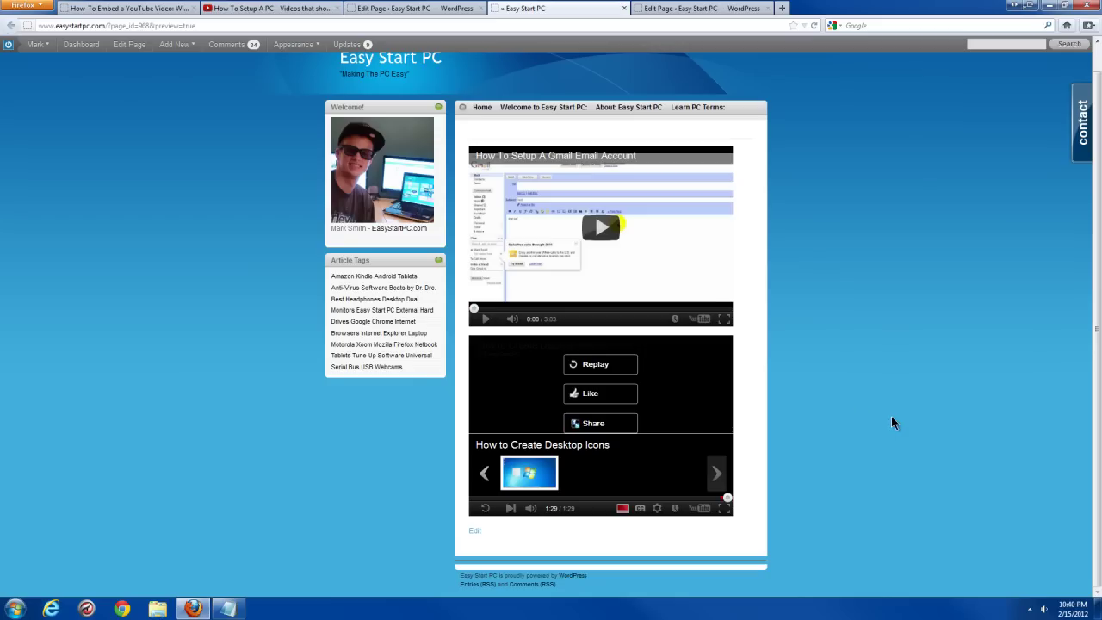
{"action": "left_click", "coordinate": [596, 228]}
{"action": "left_click", "coordinate": [726, 311]}
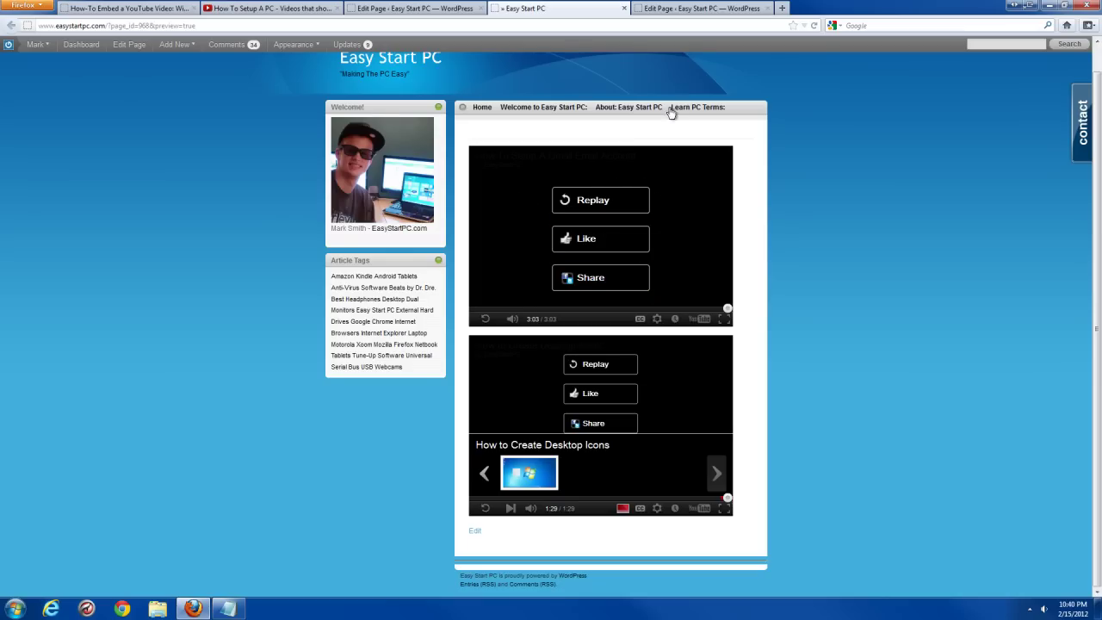
Examine the rel=0 and autoplay=1 parameters in the iframe code of the "How-To Embed a YouTube Video: With AutoPlay Feature" page
{"action": "left_click", "coordinate": [688, 11]}
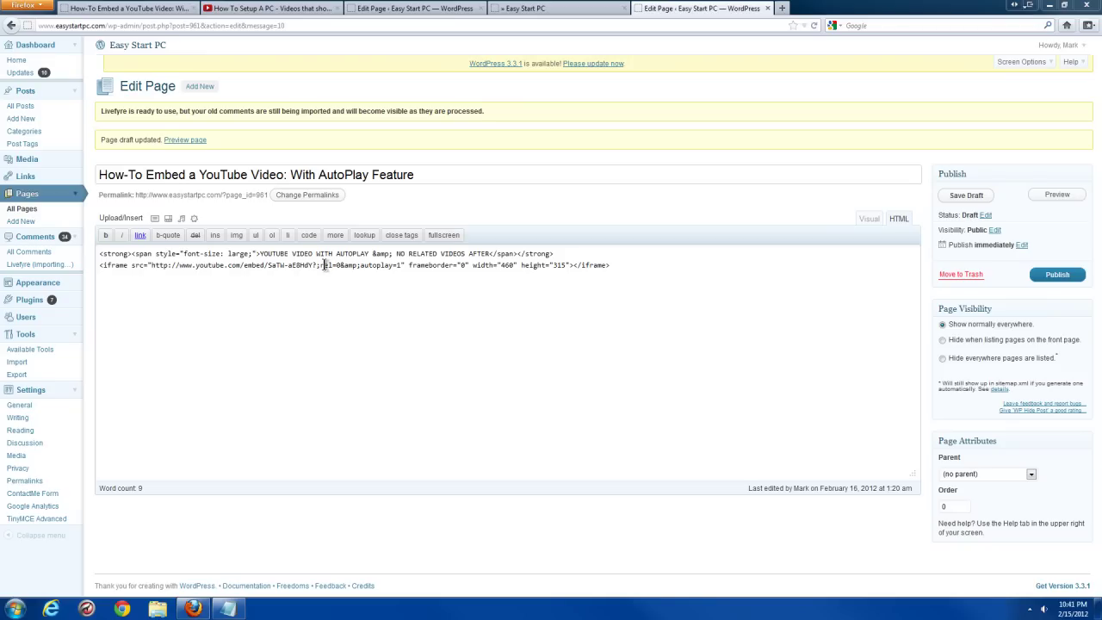
{"action": "left_click_drag", "start_coordinate": [320, 265], "coordinate": [342, 273]}
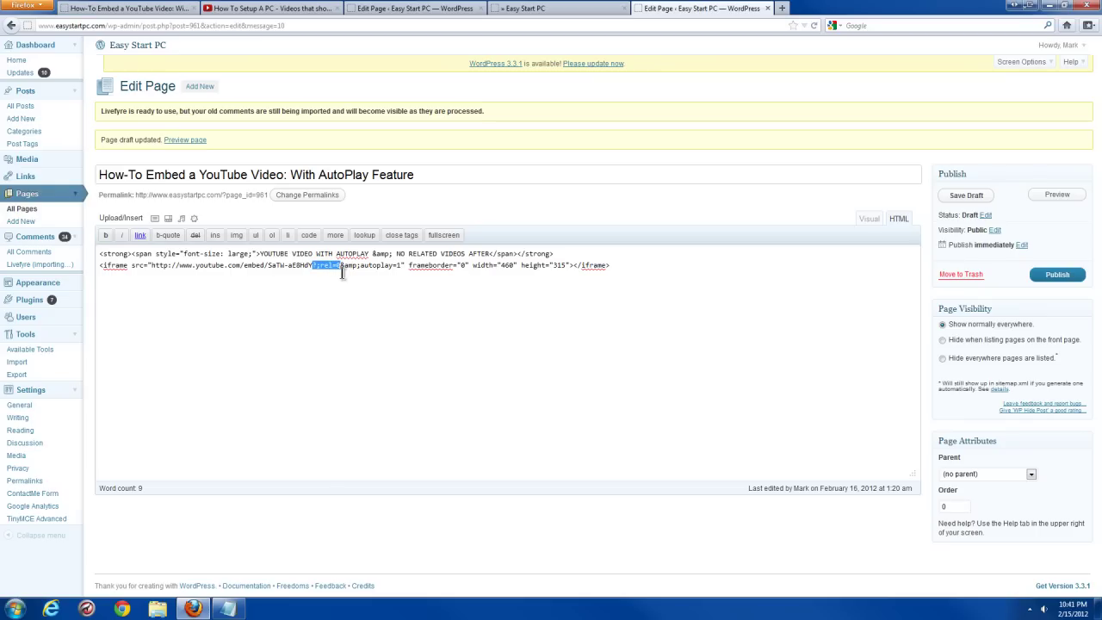
{"action": "left_click", "coordinate": [341, 270]}
{"action": "left_click_drag", "start_coordinate": [342, 268], "coordinate": [400, 272]}
{"action": "left_click", "coordinate": [410, 286]}
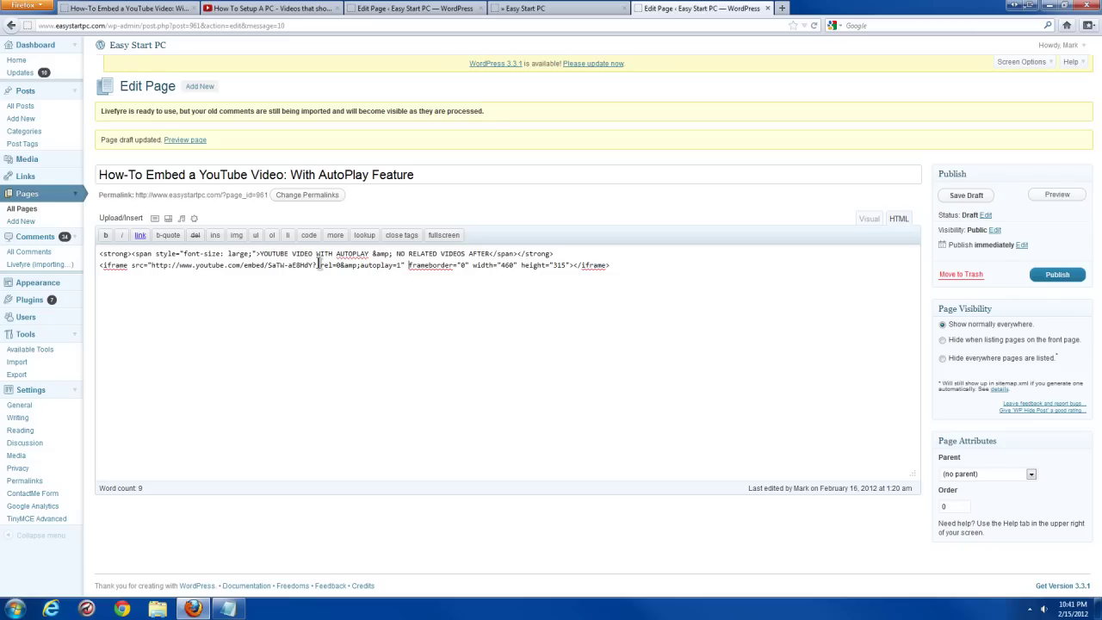
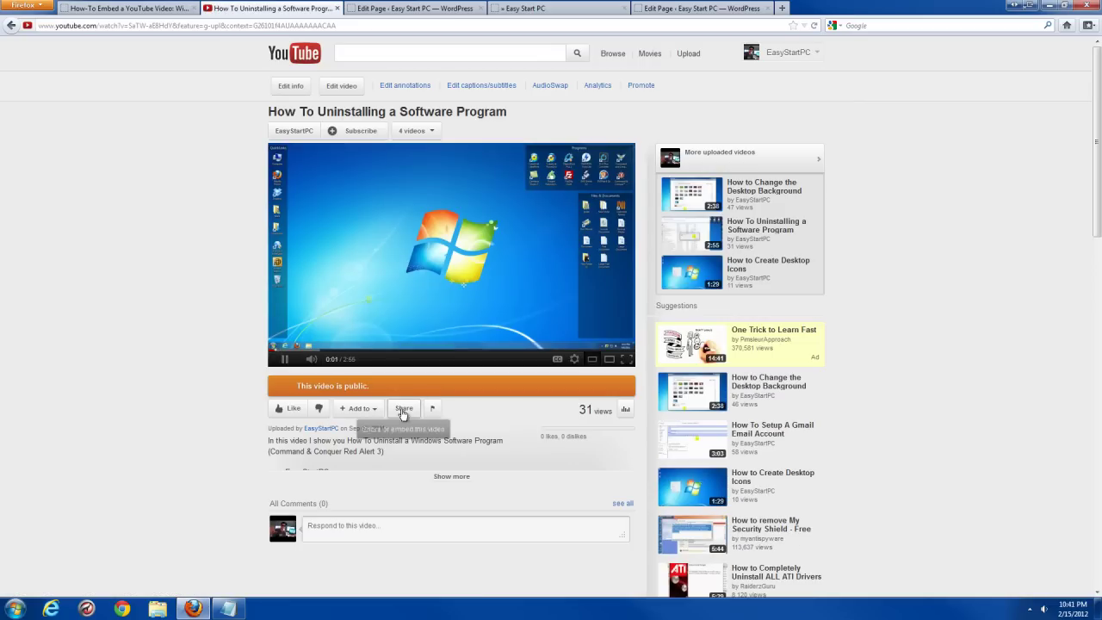
Show the iframe embed code of the YouTube video "How To Uninstalling a Software Program" and copy it
{"action": "left_click", "coordinate": [405, 411]}
{"action": "scroll", "coordinate": [405, 430], "scroll_direction": "down", "scroll_amount": 1}
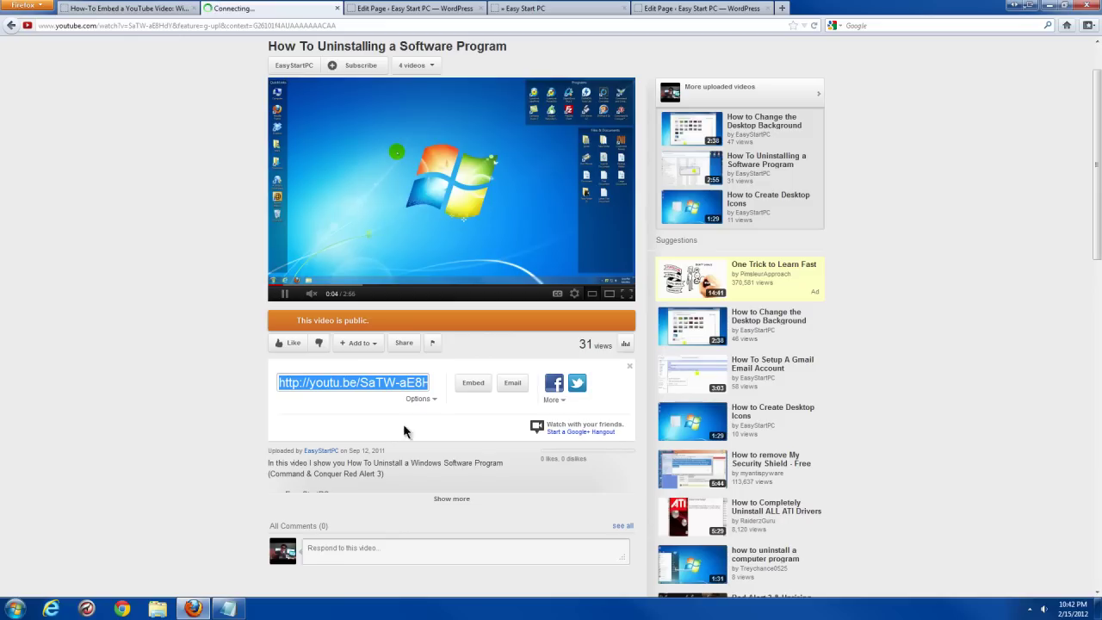
{"action": "left_click", "coordinate": [473, 384]}
{"action": "scroll", "coordinate": [229, 389], "scroll_direction": "down", "scroll_amount": 1}
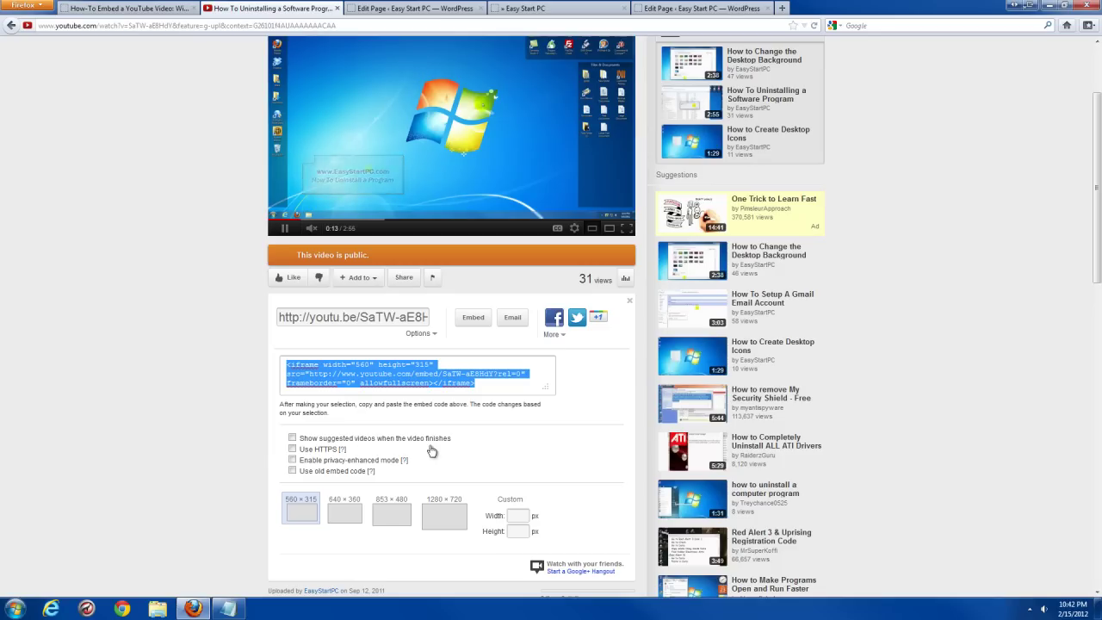
{"action": "right_click", "coordinate": [379, 372]}
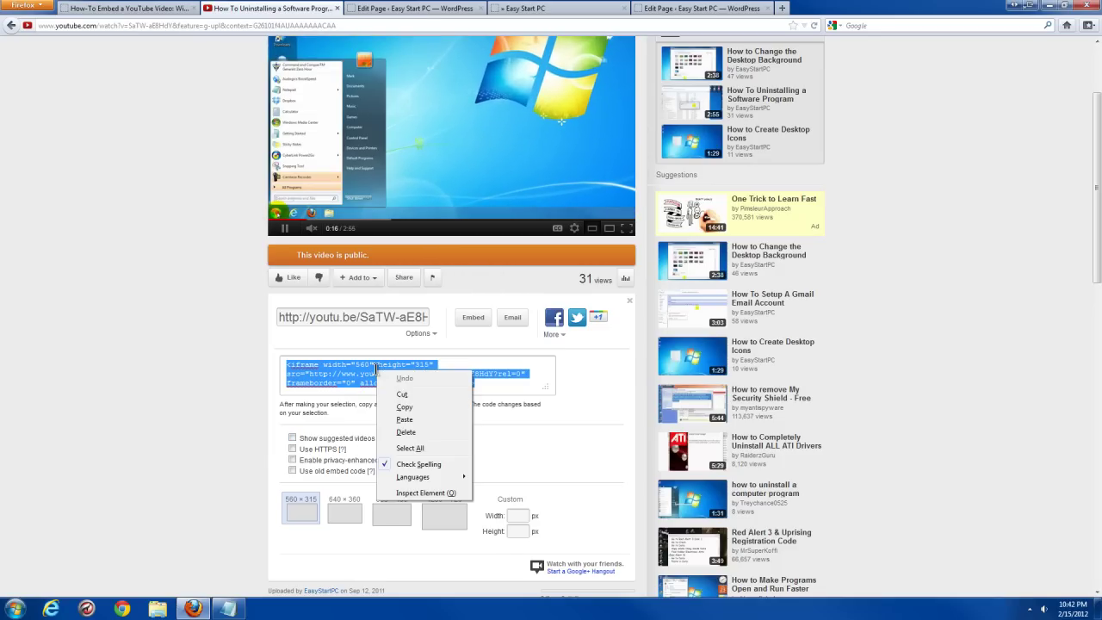
{"action": "left_click", "coordinate": [404, 407]}
Paste the copied video embed code below the playlist iframe in the untitled WordPress page and highlight its rel=0 parameter
{"action": "left_click", "coordinate": [401, 10]}
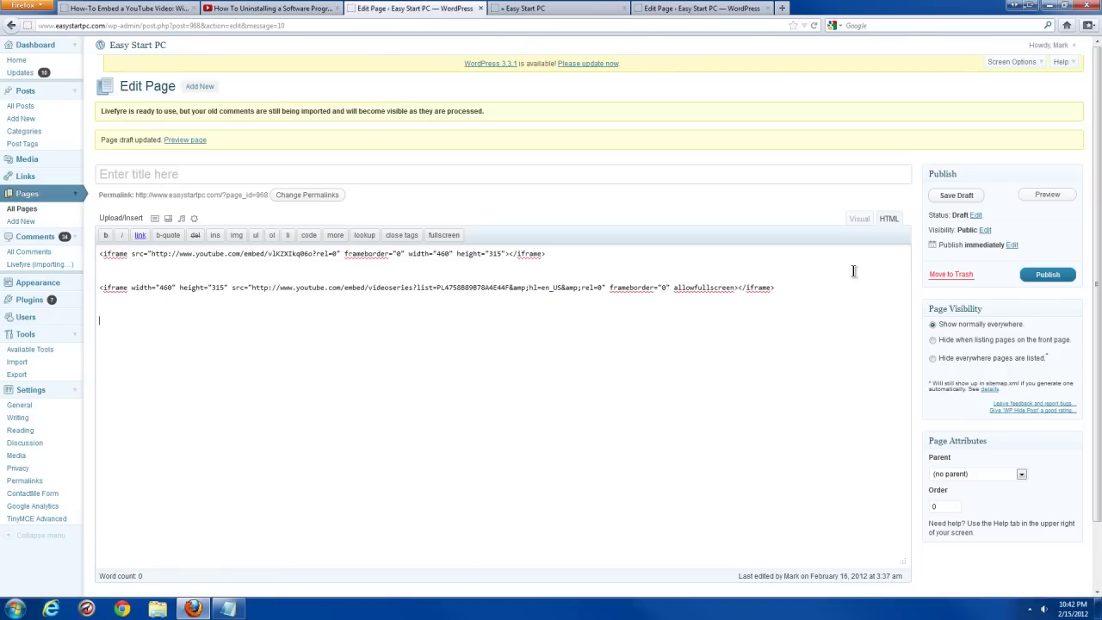
{"action": "key", "text": "ctrl+v"}
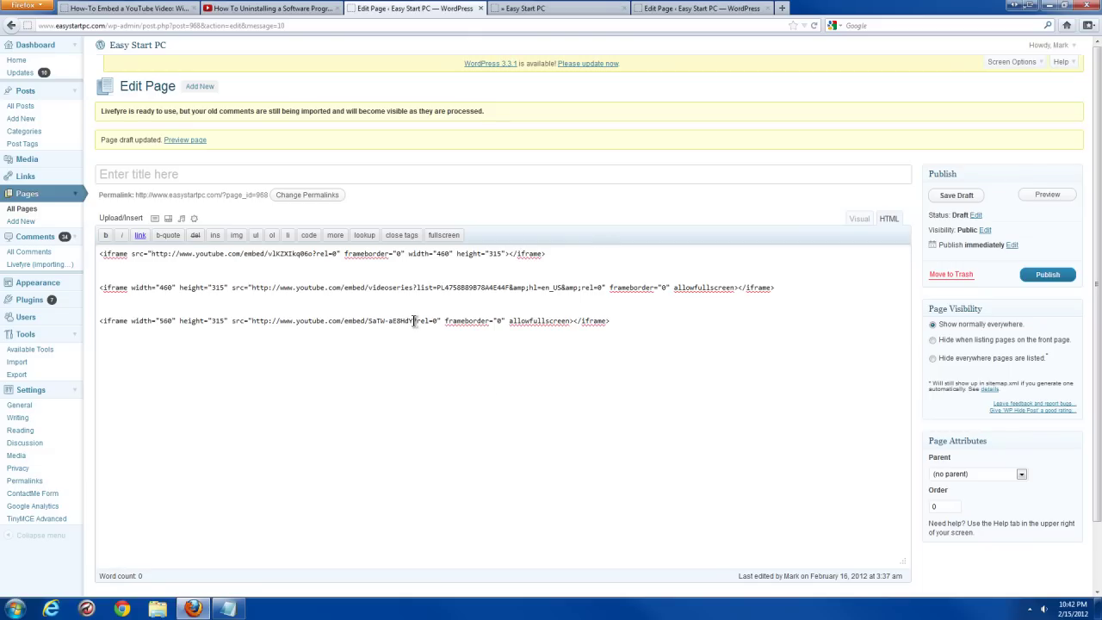
{"action": "left_click_drag", "start_coordinate": [413, 320], "coordinate": [437, 324]}
Copy "&amp;autoplay=1" from the iframe URL in the AutoPlay Feature page's HTML
{"action": "left_click", "coordinate": [671, 10]}
{"action": "left_click", "coordinate": [421, 286]}
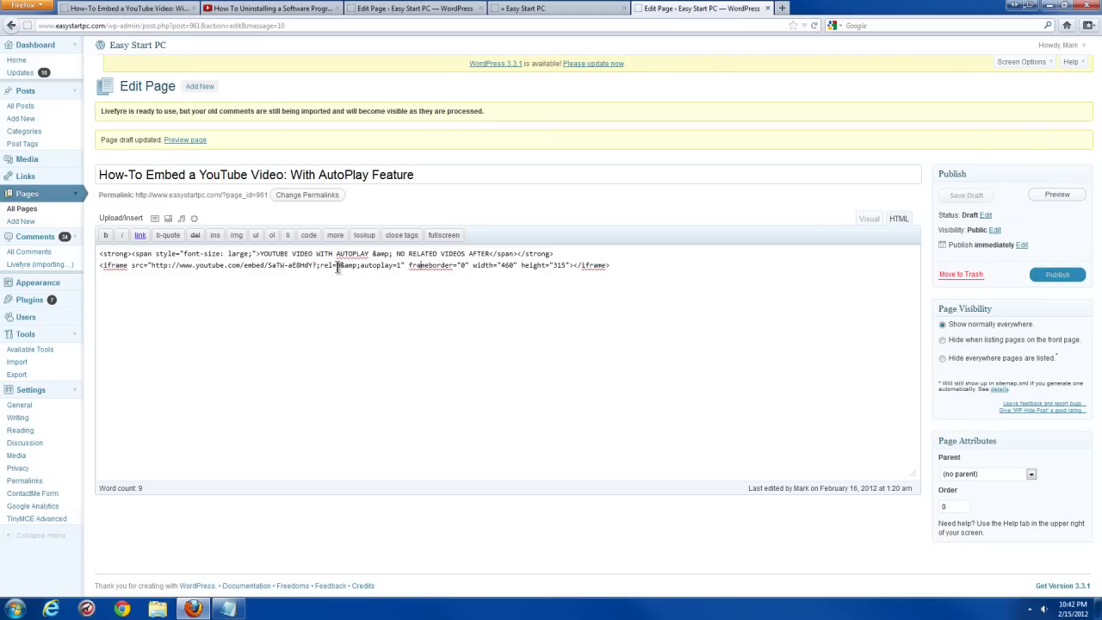
{"action": "left_click_drag", "start_coordinate": [338, 265], "coordinate": [389, 274]}
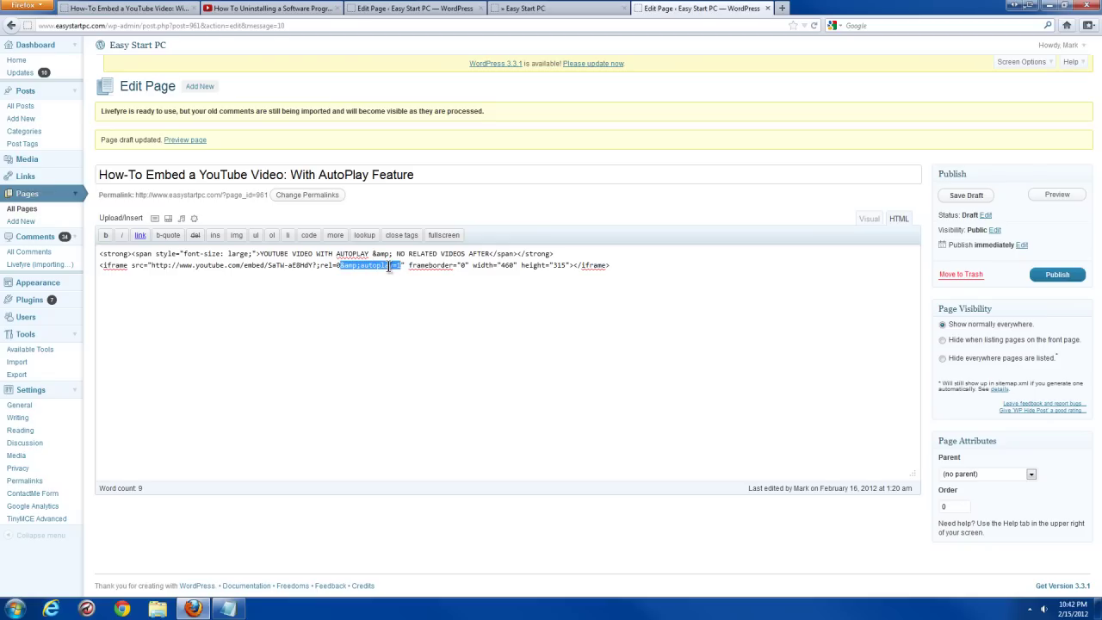
{"action": "right_click", "coordinate": [389, 268]}
{"action": "left_click", "coordinate": [412, 304]}
Append "&amp;autoplay=1" after "rel=0" in the untitled page's third iframe URL and set that iframe's width to 460
{"action": "left_click", "coordinate": [427, 10]}
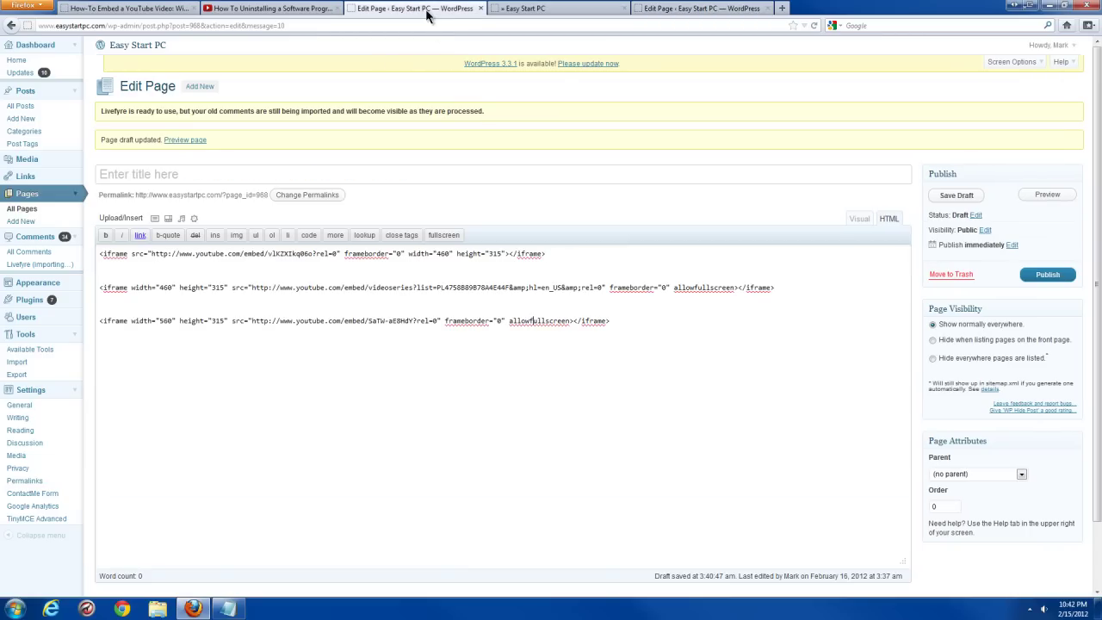
{"action": "left_click", "coordinate": [440, 323]}
{"action": "right_click", "coordinate": [437, 324]}
{"action": "left_click", "coordinate": [465, 373]}
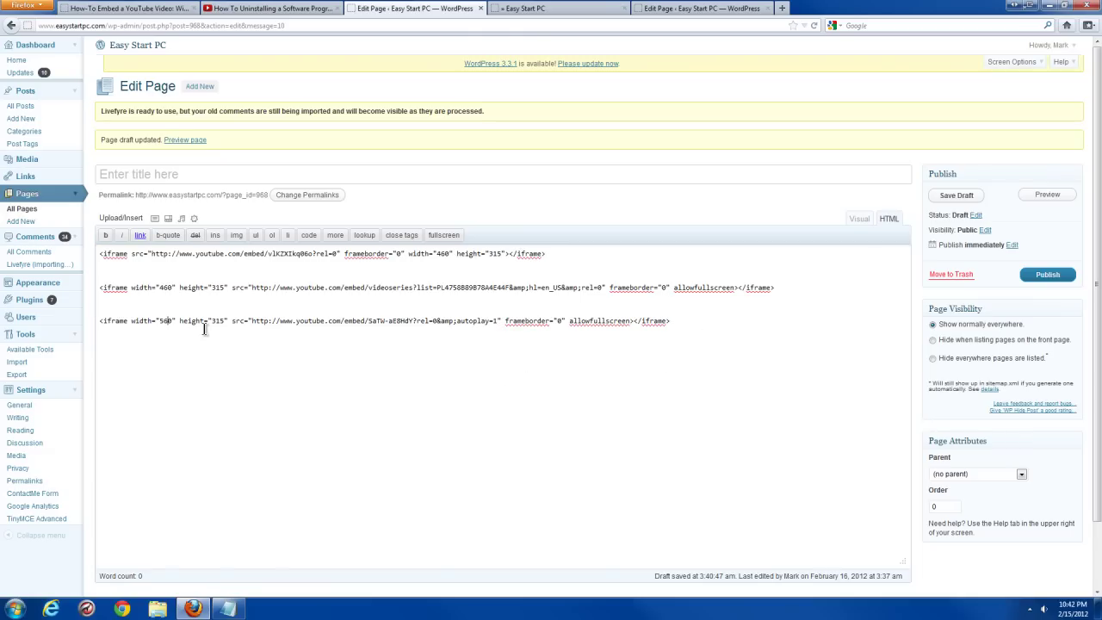
{"action": "type", "text": "4"}
Save the page draft with the autoplay video and open its preview in a new tab
{"action": "left_click", "coordinate": [948, 198]}
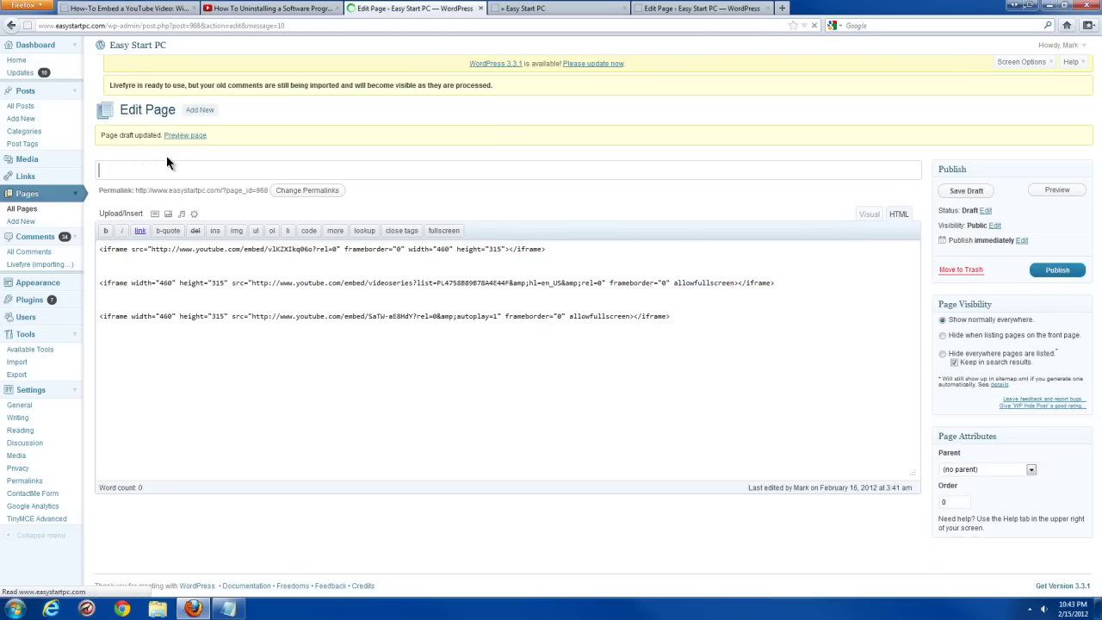
{"action": "right_click", "coordinate": [181, 141]}
{"action": "left_click", "coordinate": [195, 149]}
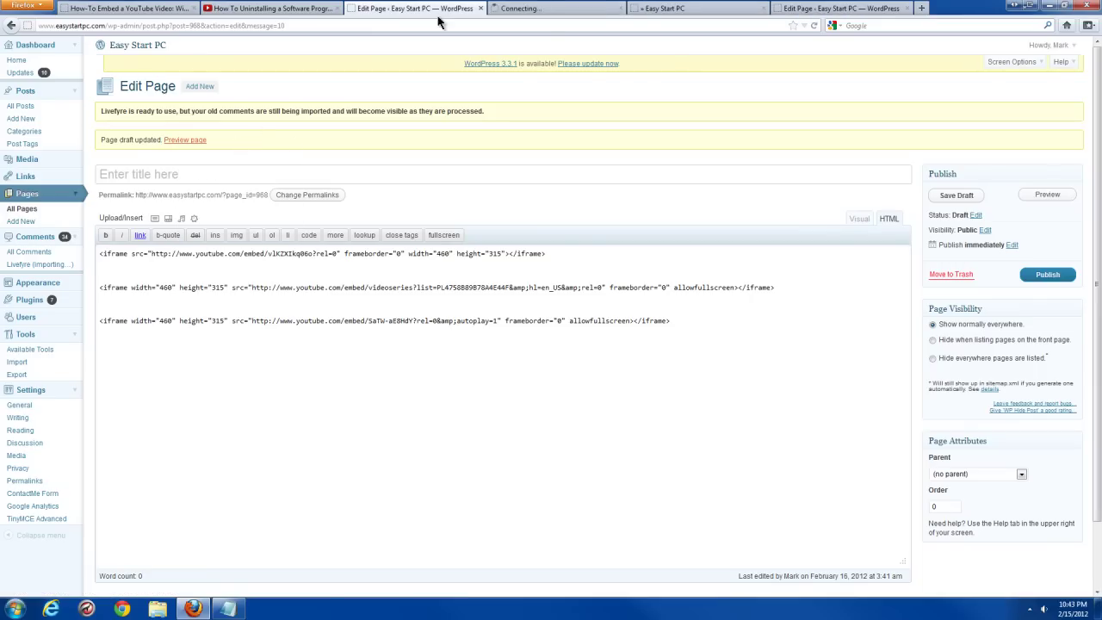
Switch to the page preview, briefly play and pause the first video, and check the autoplaying third video
{"action": "left_click", "coordinate": [556, 12]}
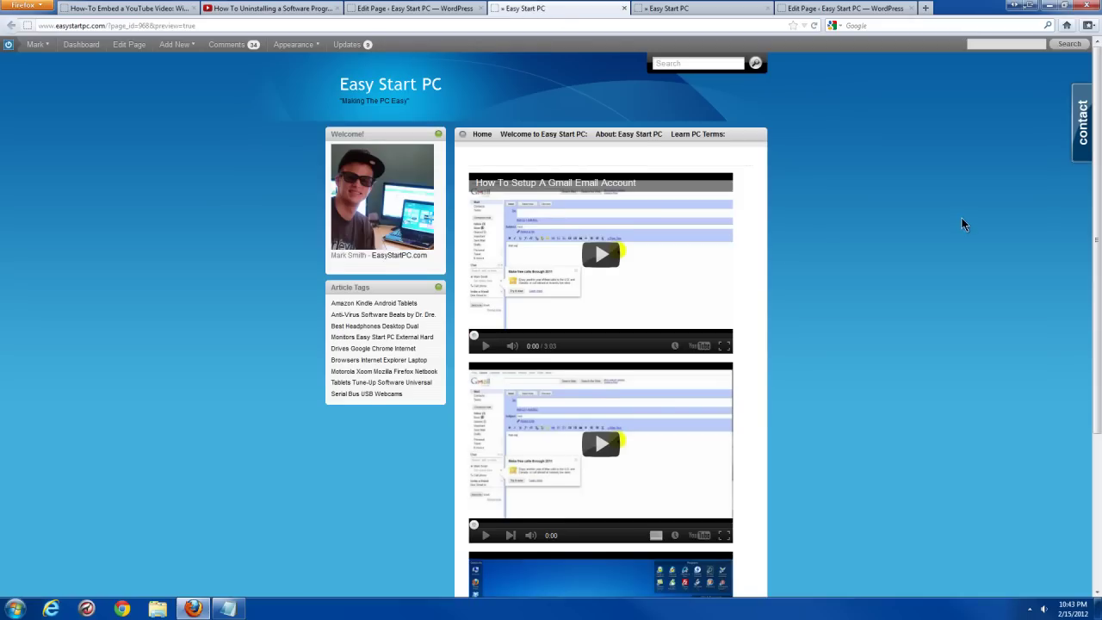
{"action": "left_click", "coordinate": [600, 191]}
{"action": "scroll", "coordinate": [855, 246], "scroll_direction": "down", "scroll_amount": 1}
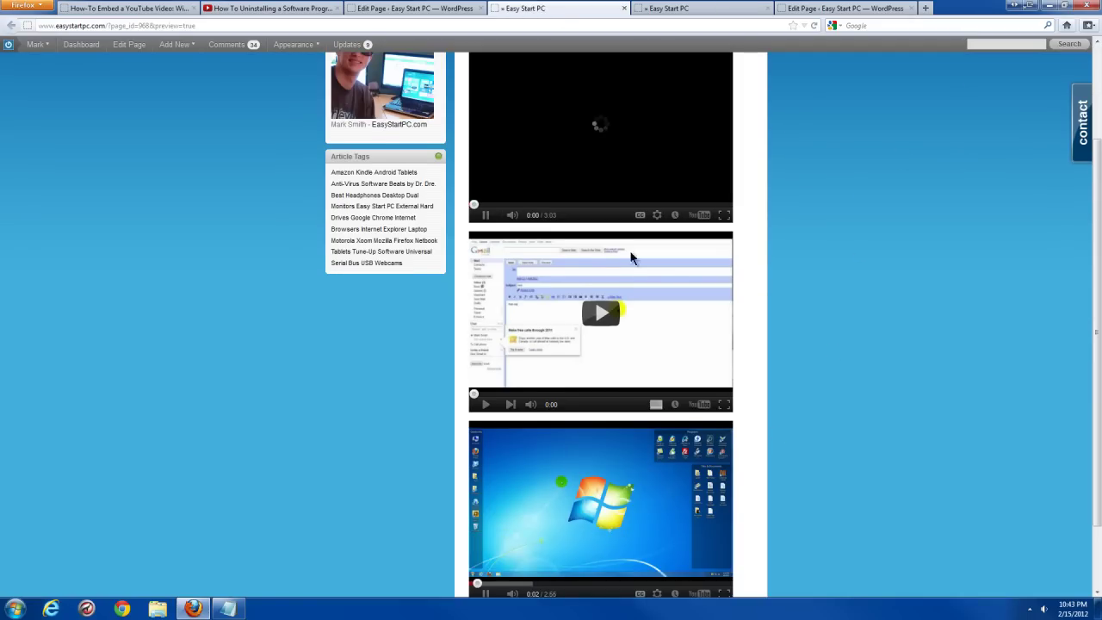
{"action": "left_click", "coordinate": [478, 215]}
{"action": "scroll", "coordinate": [760, 331], "scroll_direction": "down", "scroll_amount": 1}
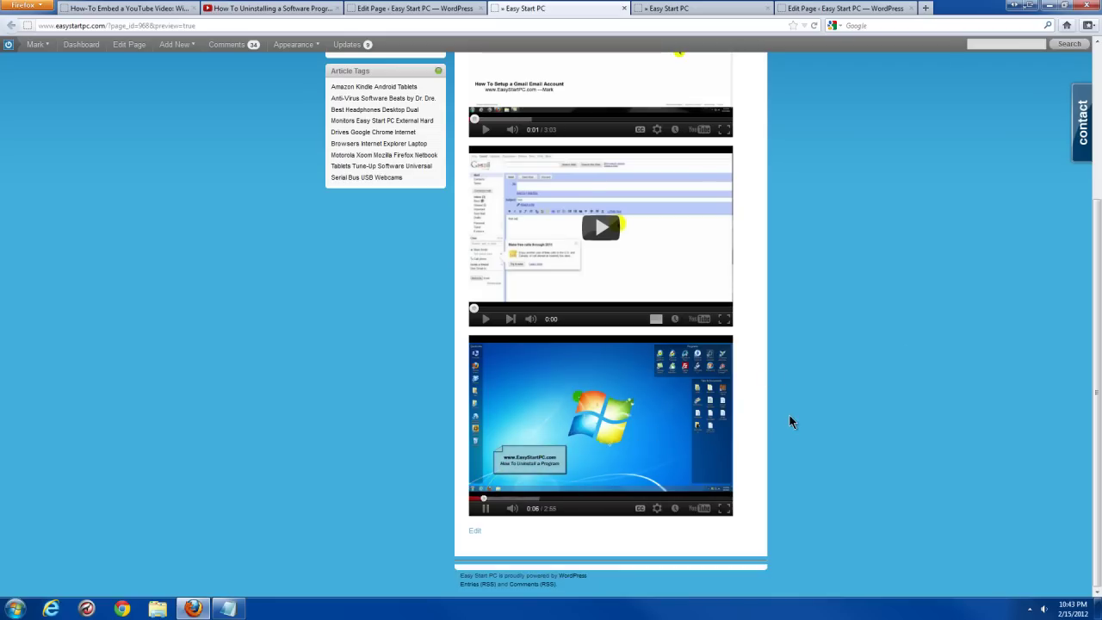
Reload the page preview and skip the autoplaying third video to its end to check for related videos
{"action": "right_click", "coordinate": [793, 251]}
{"action": "left_click", "coordinate": [812, 283]}
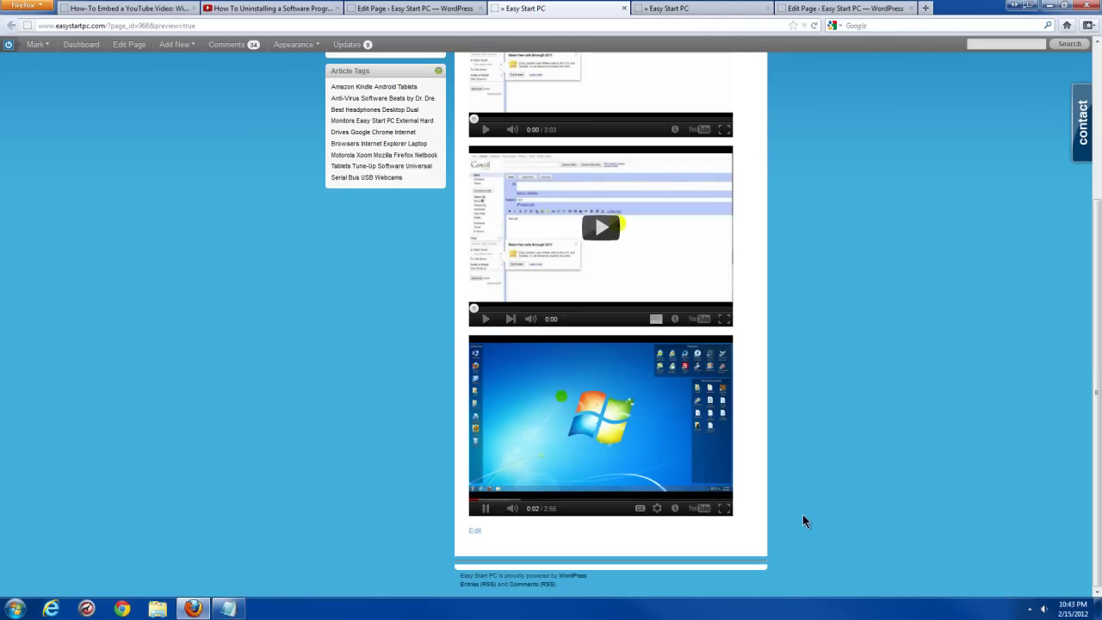
{"action": "left_click", "coordinate": [726, 499]}
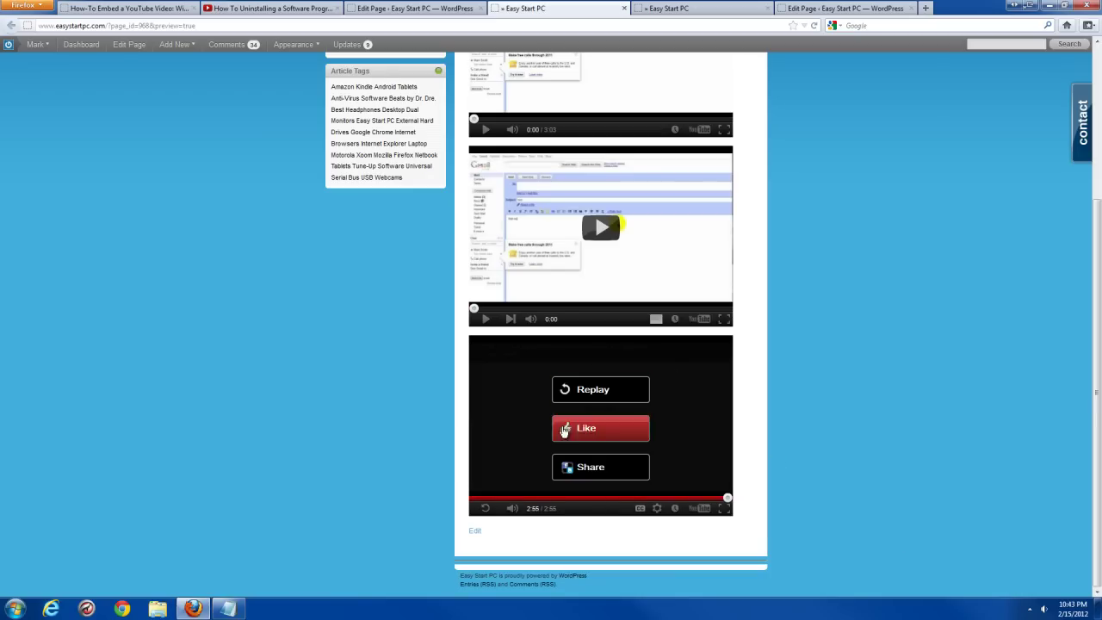
{"action": "scroll", "coordinate": [900, 433], "scroll_direction": "up", "scroll_amount": 4}
{"action": "scroll", "coordinate": [905, 428], "scroll_direction": "down", "scroll_amount": 2}
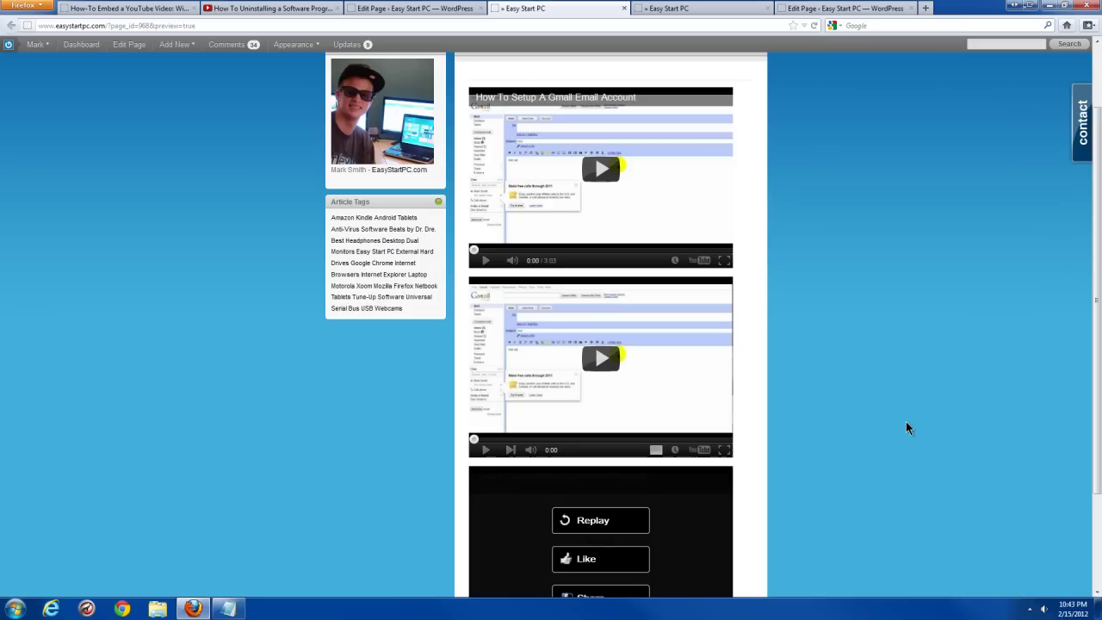